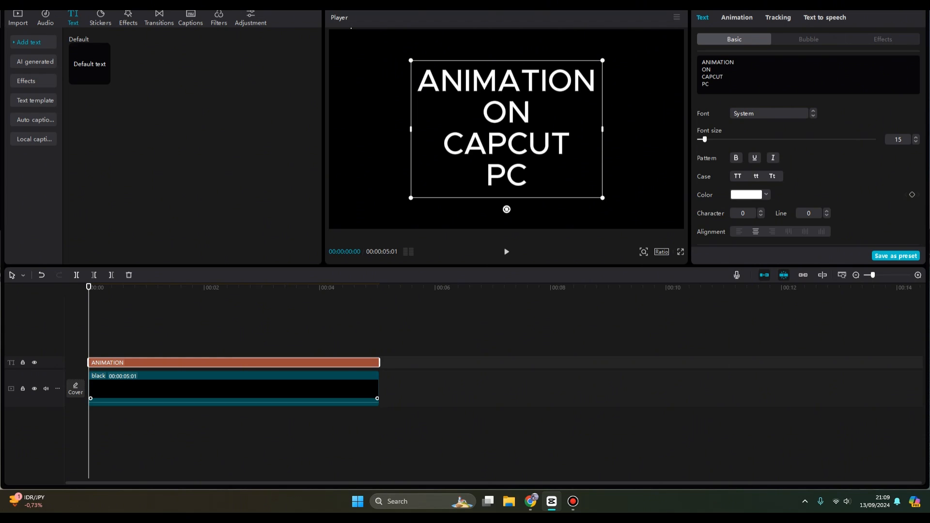
pyautogui.click(233, 388)
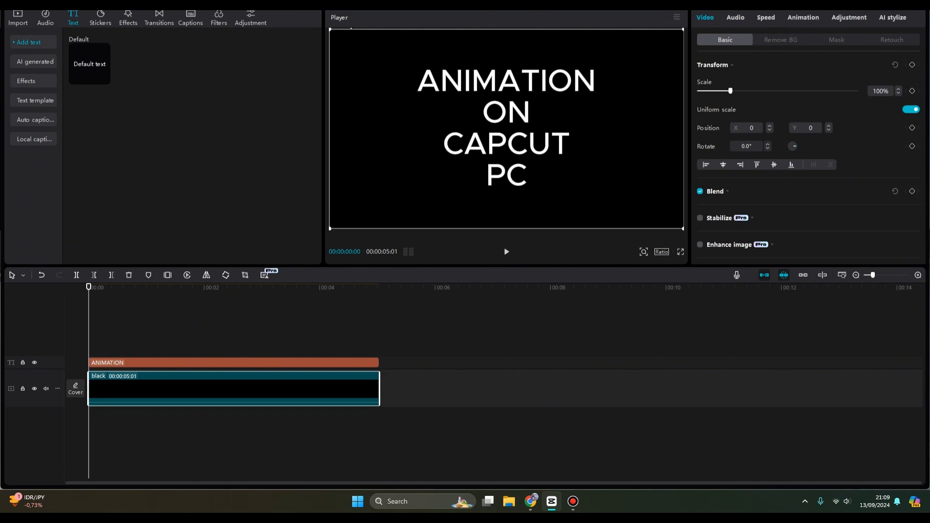
pyautogui.click(234, 363)
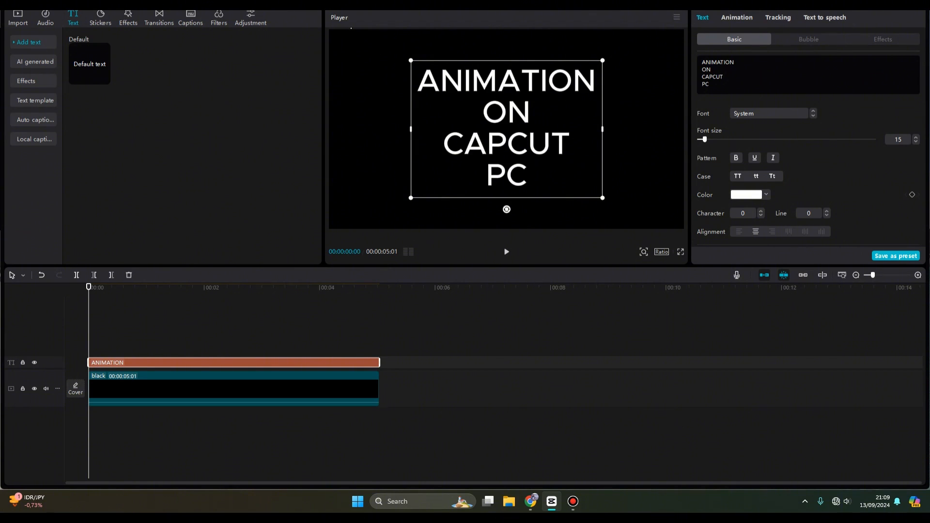
pyautogui.click(233, 388)
# - Select the ANIMATION ON CAPCUT PC text clip and set its line spacing to 3
pyautogui.click(233, 362)
pyautogui.click(827, 211)
pyautogui.click(827, 211)
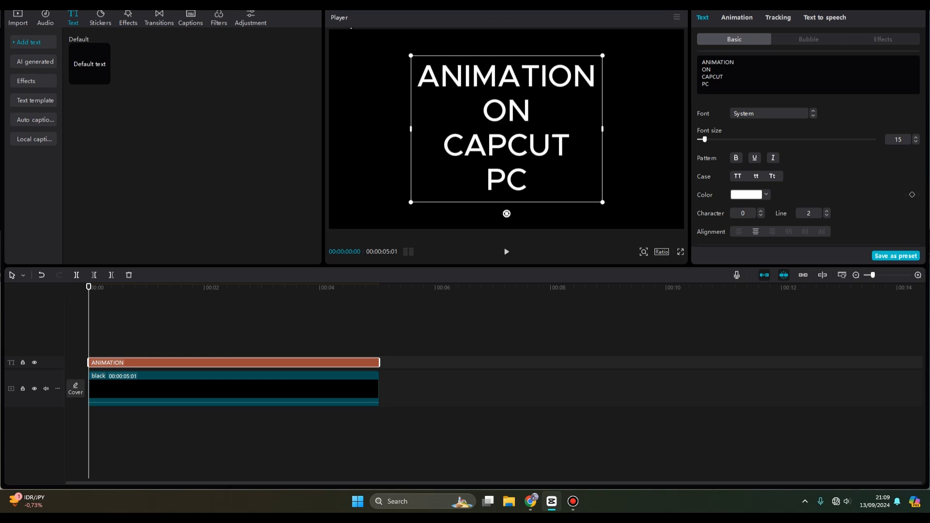
pyautogui.click(826, 211)
pyautogui.scroll(-5, 809, 145)
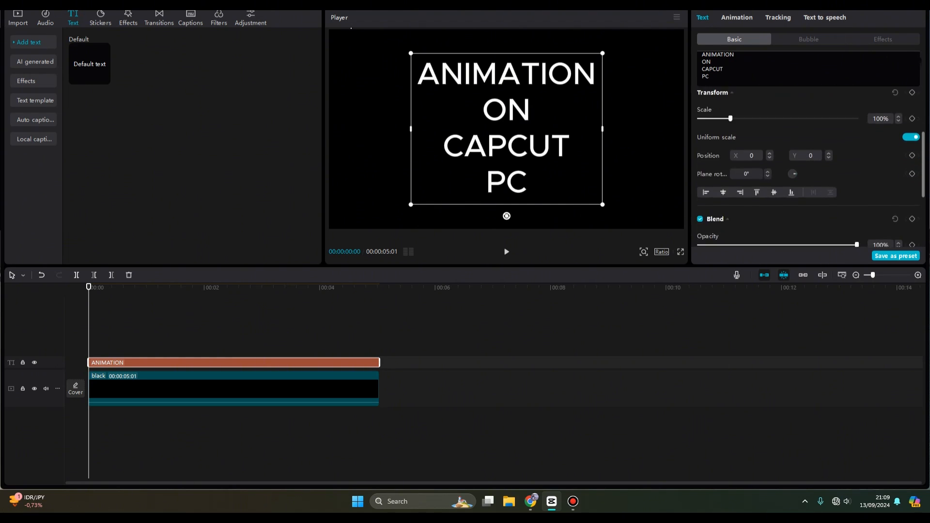
# - Change the title text's font to Coffee Soda and left-align its lines
pyautogui.scroll(5, 809, 146)
pyautogui.click(770, 114)
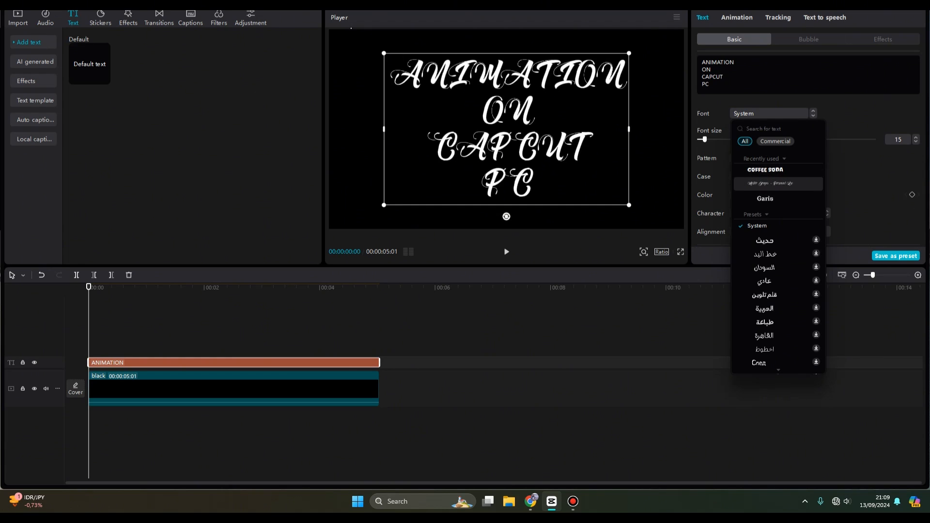
pyautogui.click(765, 169)
pyautogui.scroll(-2, 809, 146)
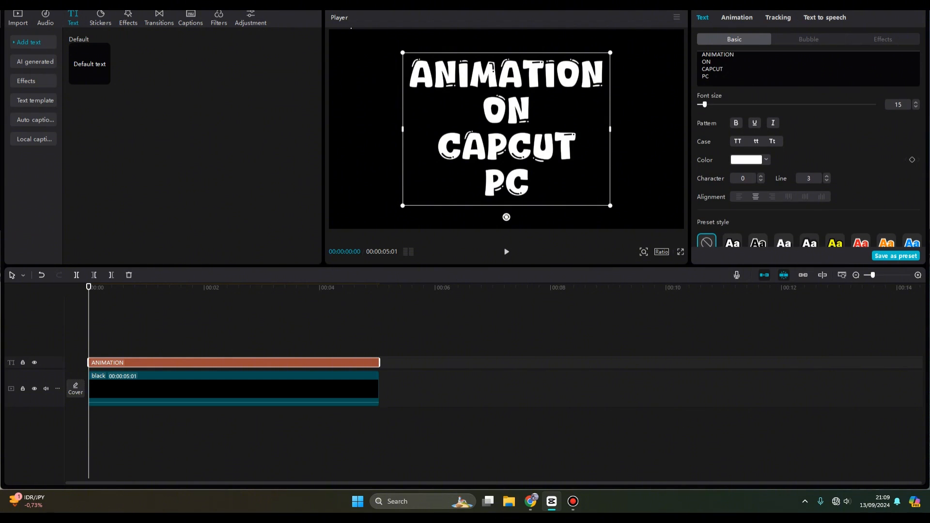
pyautogui.scroll(-1, 809, 160)
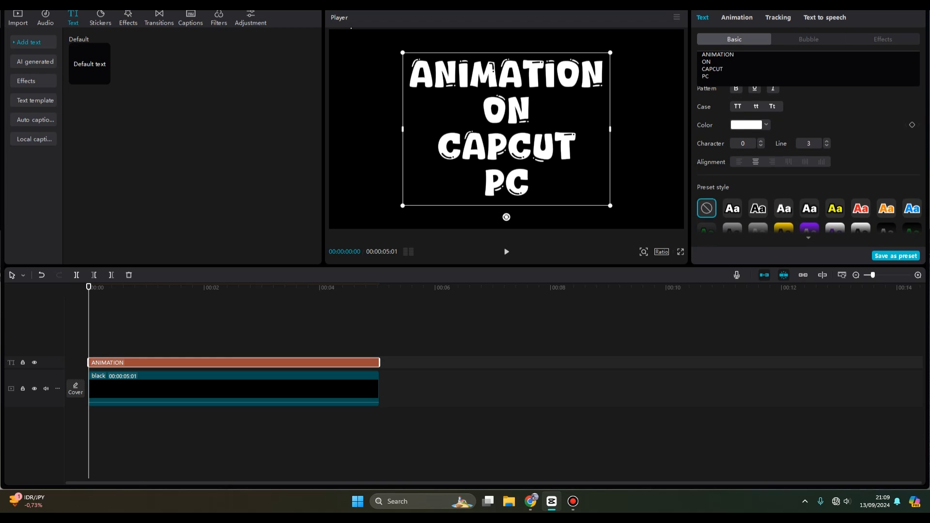
pyautogui.click(739, 162)
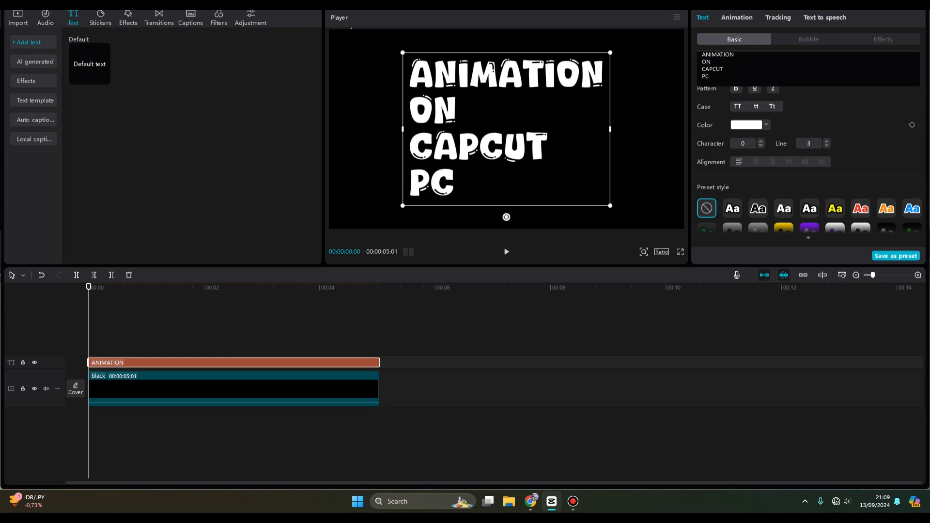
# - Move the ANIMATION ON CAPCUT PC text to the right half of the frame and scale it to about 84%
pyautogui.click(647, 160)
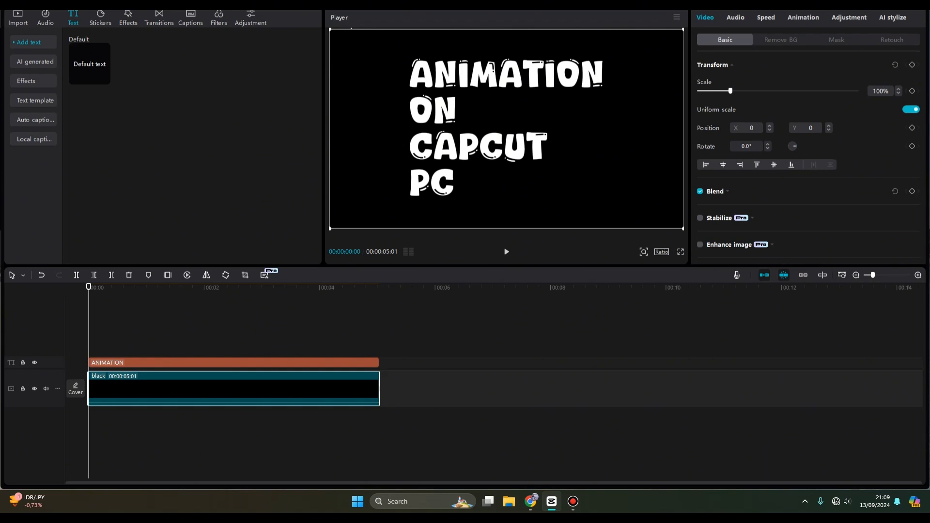
pyautogui.click(506, 141)
pyautogui.moveTo(506, 140); pyautogui.dragTo(568, 140)
pyautogui.moveTo(673, 206); pyautogui.dragTo(648, 192)
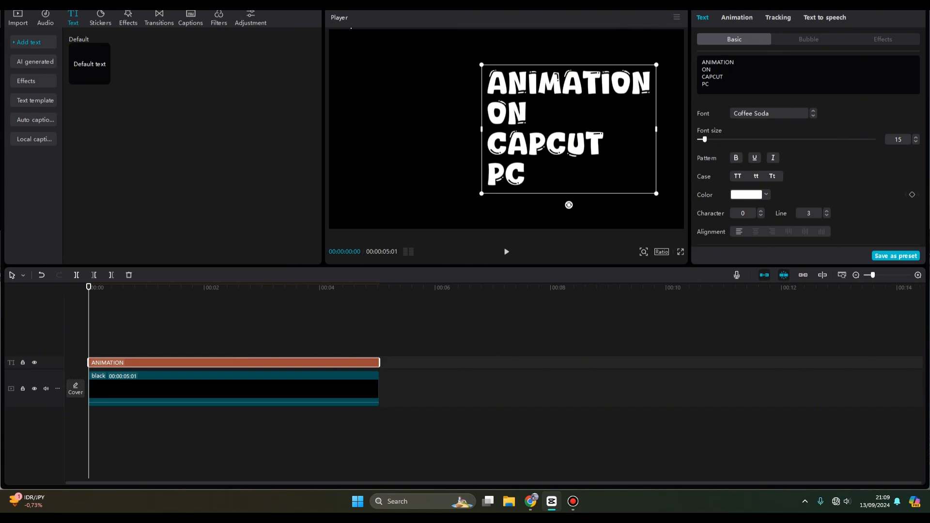
pyautogui.moveTo(568, 129)
pyautogui.mouseDown()
pyautogui.moveTo(576, 140)
pyautogui.moveTo(579, 129)
pyautogui.mouseUp()
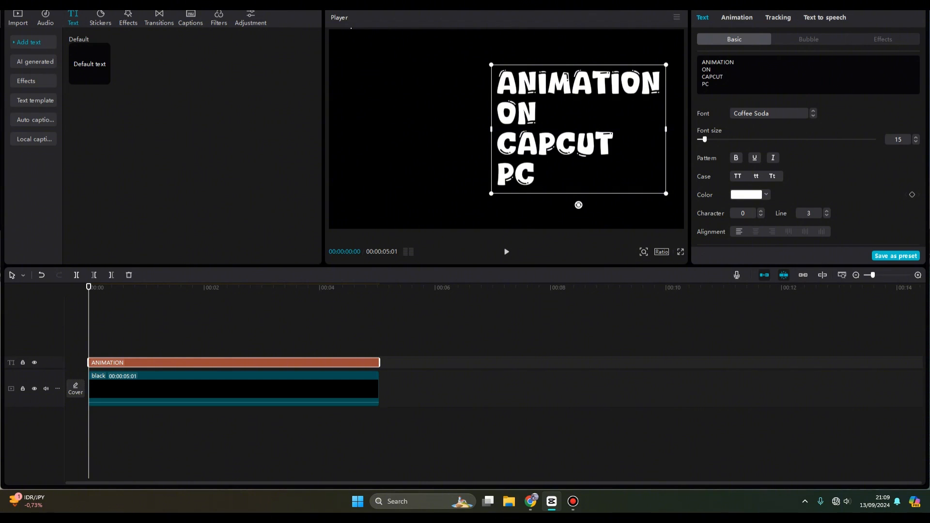
# - Copy the ANIMATION text clip and paste the duplicate at the start of the timeline
pyautogui.rightClick(141, 363)
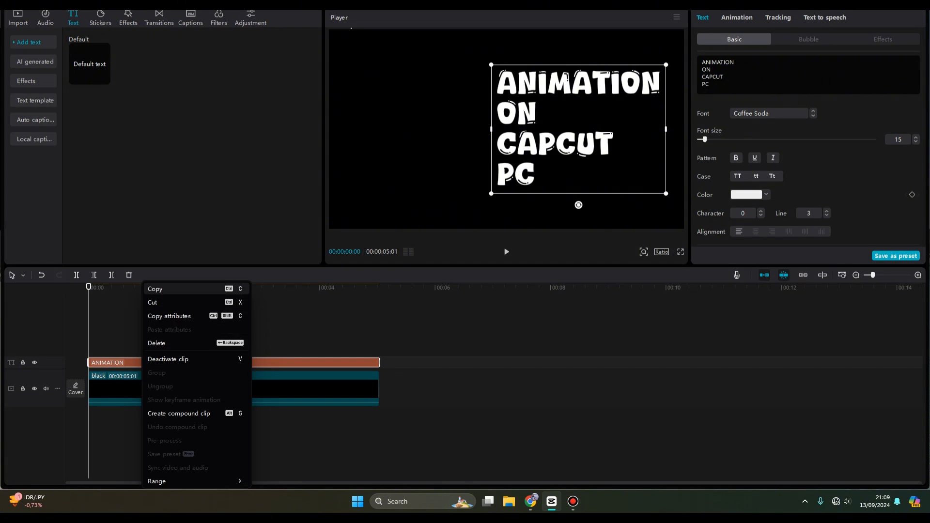
pyautogui.click(156, 289)
pyautogui.rightClick(111, 332)
pyautogui.click(125, 339)
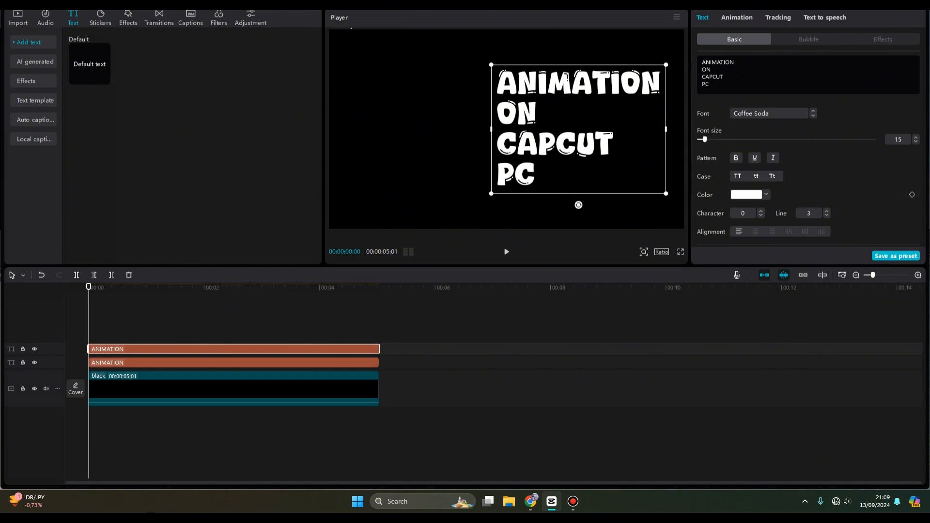
# - Replace the duplicate's text with "HOW TO" and place it beside the original text, in the left half of the frame
pyautogui.moveTo(578, 129); pyautogui.dragTo(448, 129)
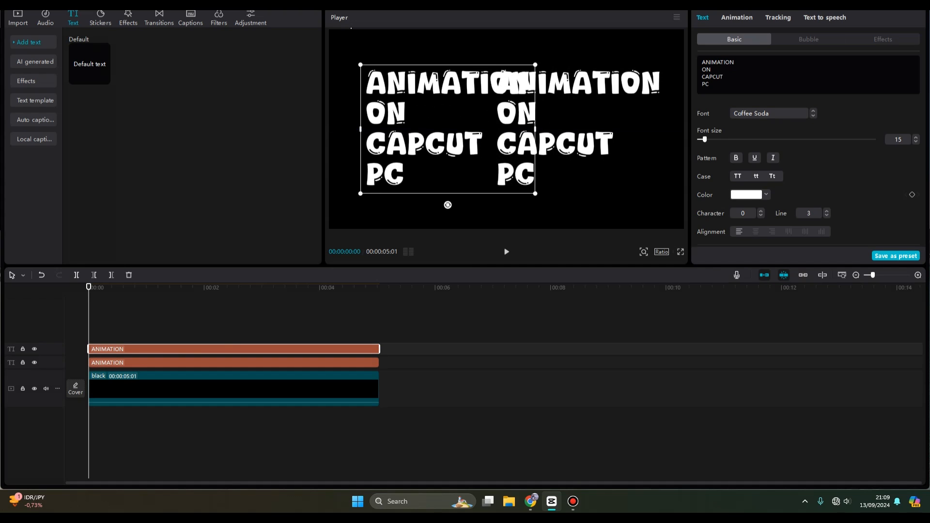
pyautogui.doubleClick(448, 129)
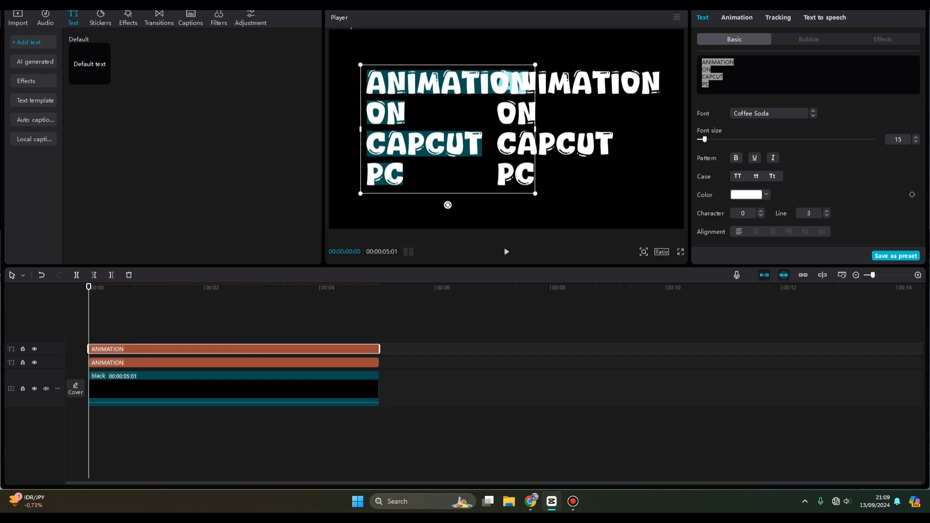
pyautogui.write('HOW TO')
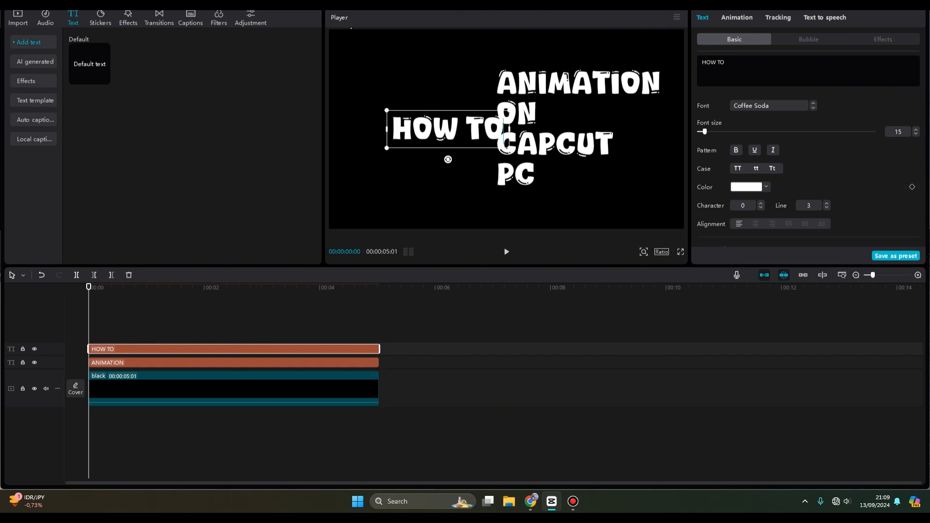
pyautogui.click(436, 195)
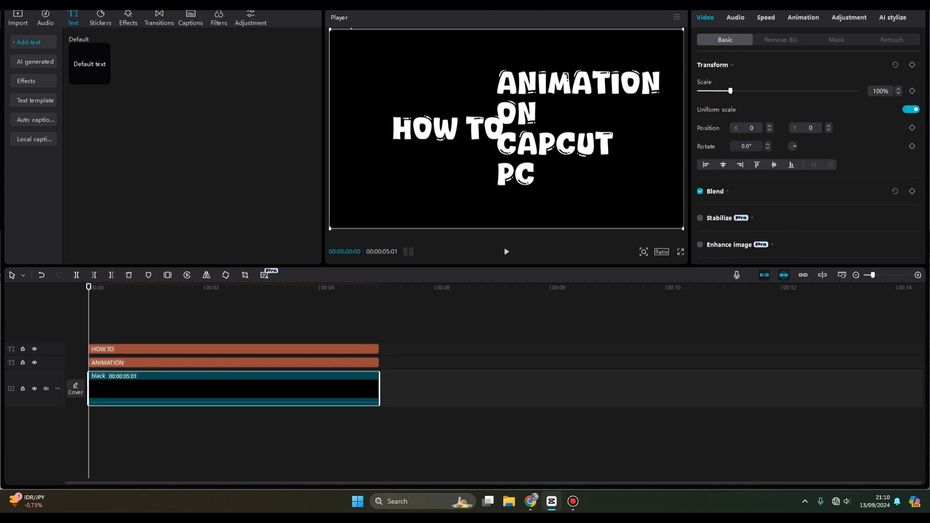
pyautogui.click(448, 129)
pyautogui.moveTo(448, 128); pyautogui.dragTo(420, 129)
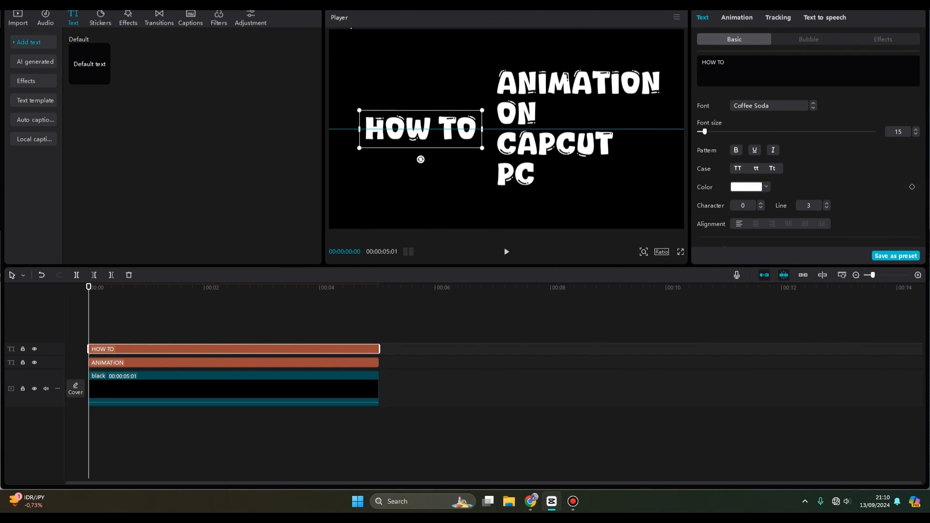
# - Lower the four-line text to about X 707, Y -493 so the word ANIMATION lines up with HOW TO
pyautogui.click(557, 138)
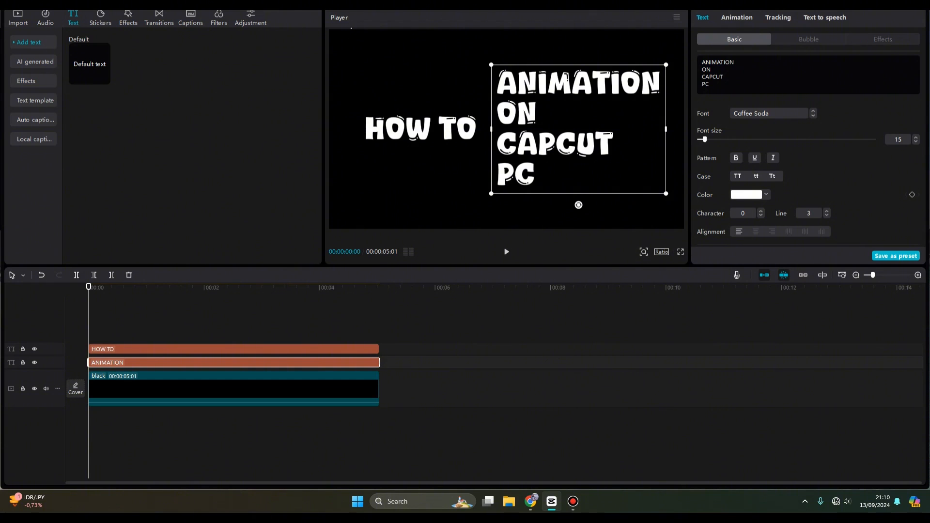
pyautogui.moveTo(556, 138); pyautogui.dragTo(552, 179)
pyautogui.moveTo(560, 118); pyautogui.dragTo(559, 128)
pyautogui.click(557, 82)
pyautogui.click(420, 129)
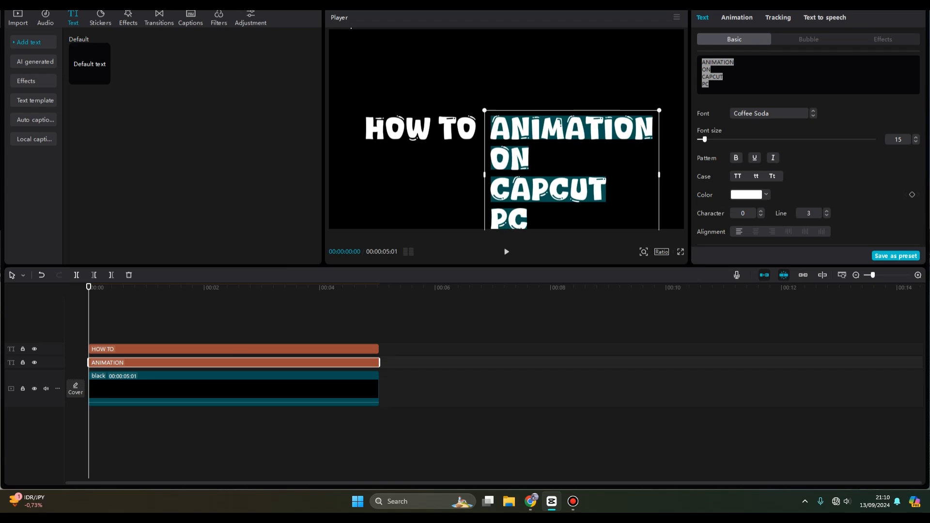
pyautogui.click(556, 86)
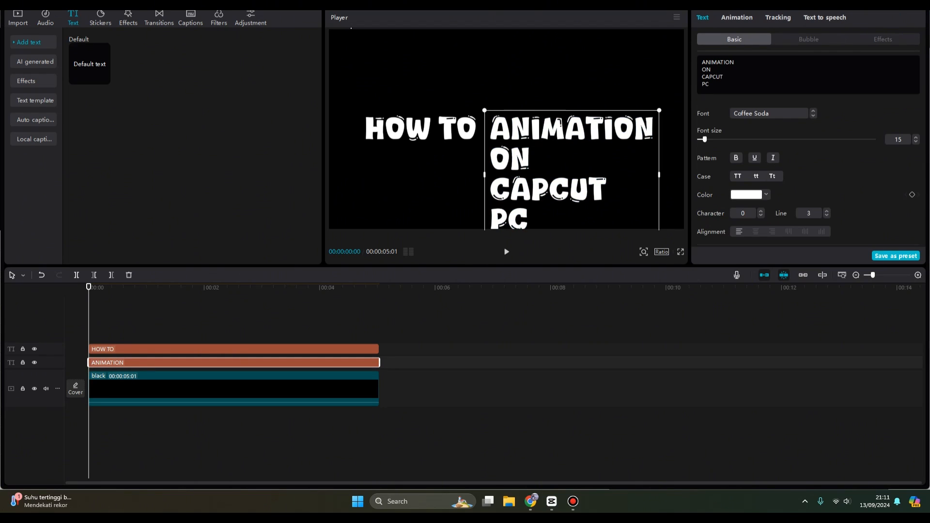
# - Add a position keyframe to the four-line text clip at 00:00:01:00
pyautogui.click(917, 275)
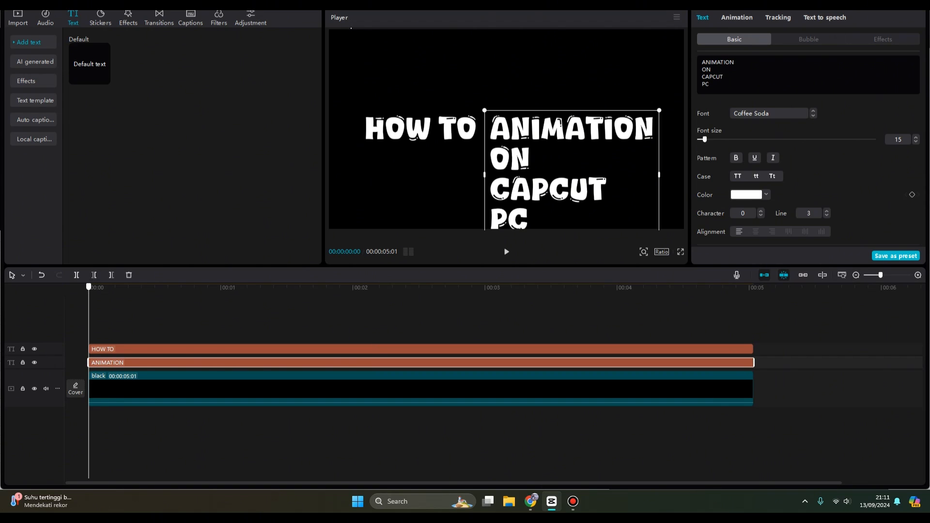
pyautogui.moveTo(89, 286); pyautogui.dragTo(221, 287)
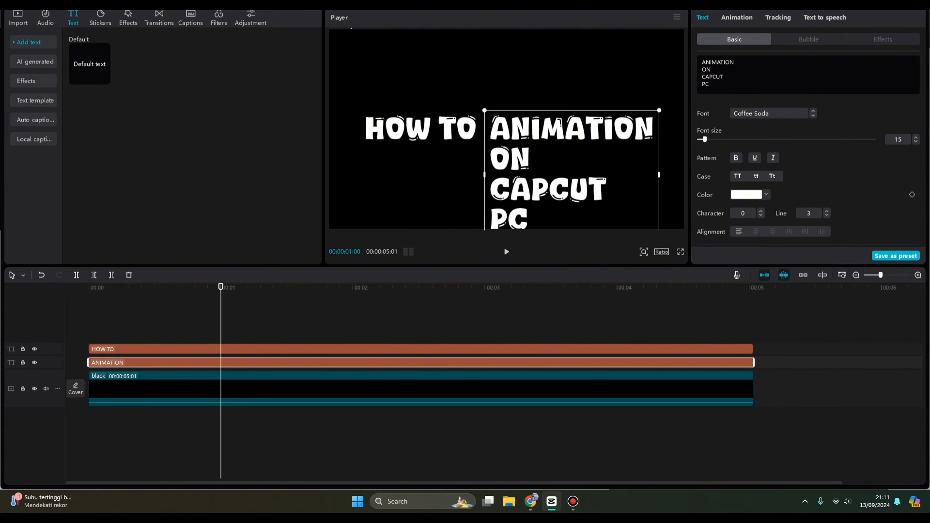
pyautogui.scroll(-3, 809, 146)
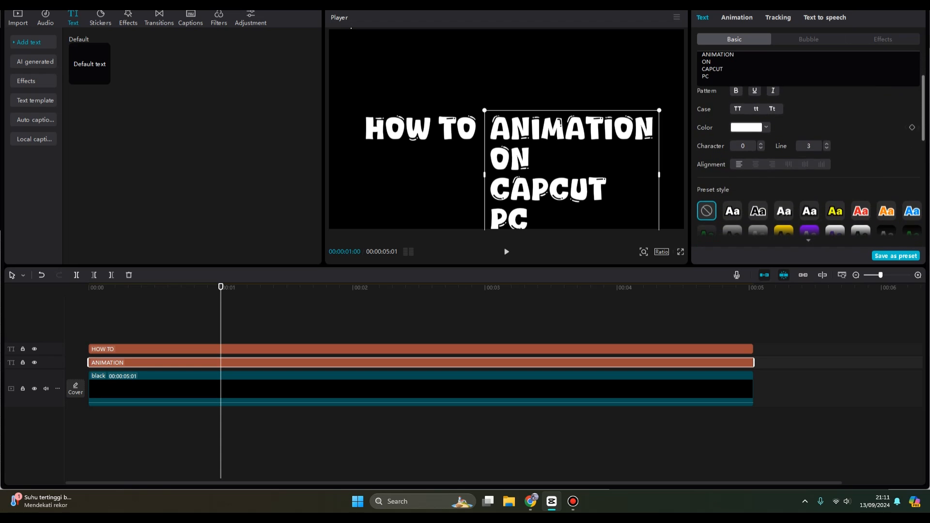
pyautogui.scroll(3, 809, 146)
pyautogui.scroll(-8, 809, 164)
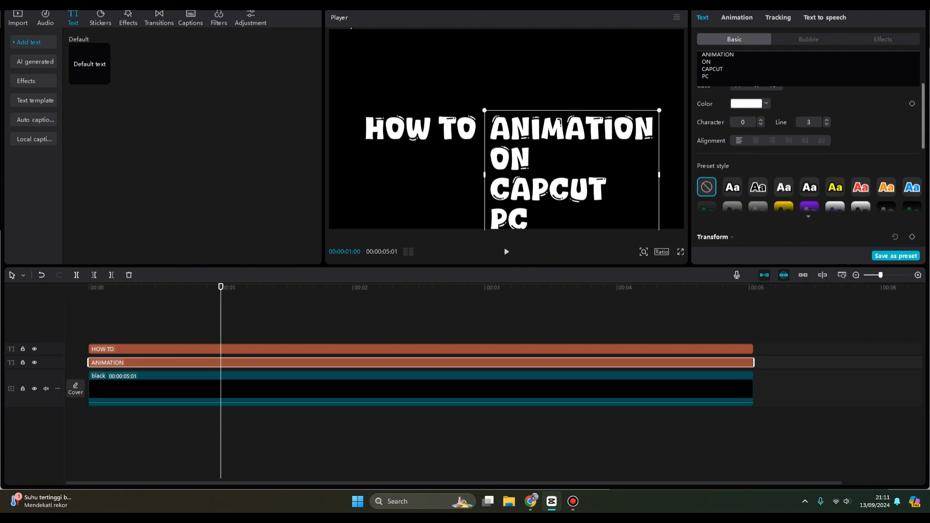
pyautogui.scroll(3, 809, 145)
pyautogui.scroll(-5, 809, 145)
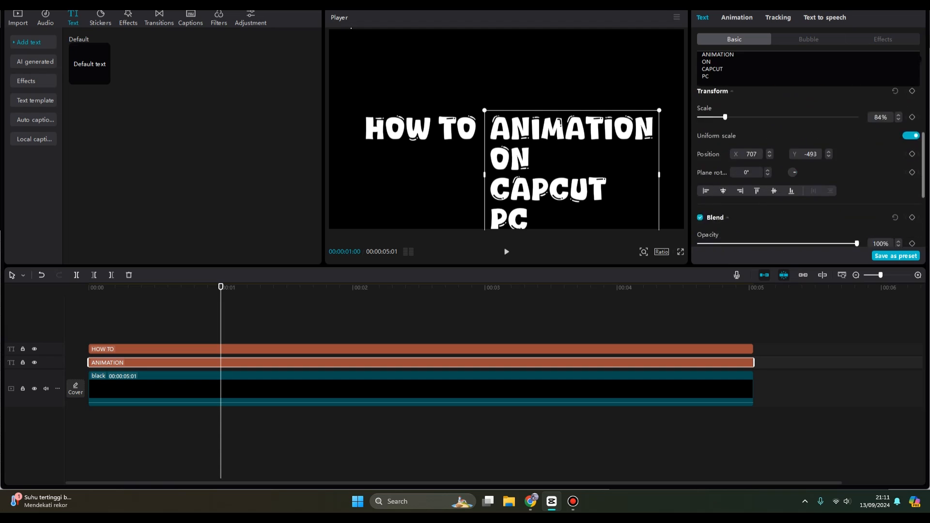
pyautogui.scroll(2, 809, 165)
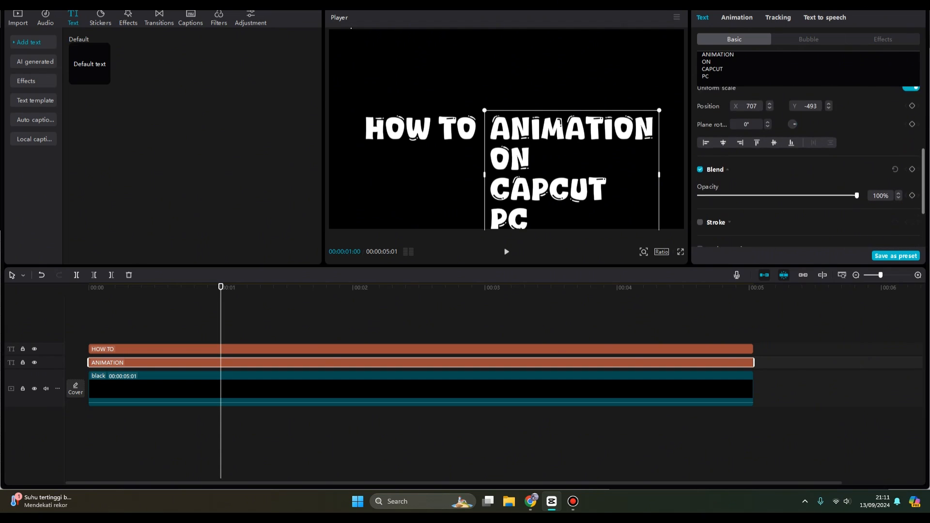
pyautogui.click(912, 134)
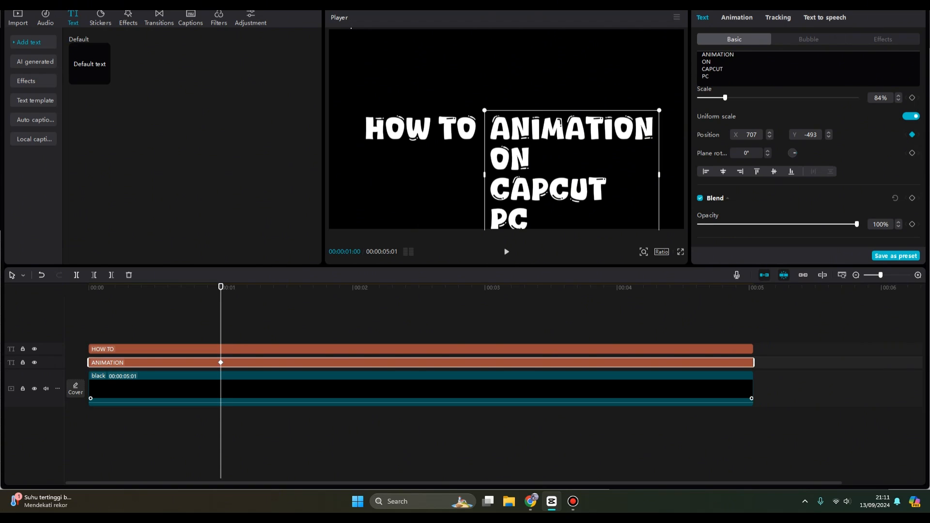
# - At 00:00:01:05, raise the four-line text to about Y -178 so ON lines up with HOW TO, and set X to 707
pyautogui.press('Right')
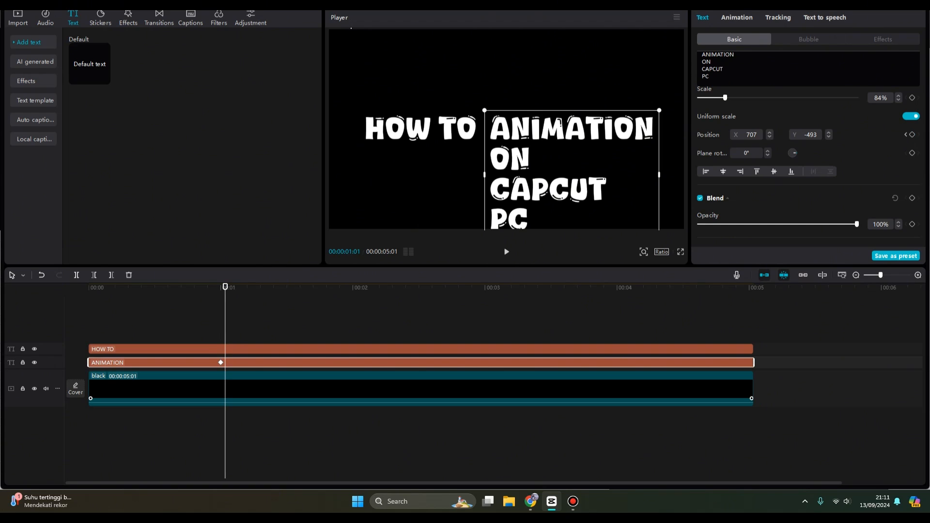
pyautogui.press('Right')
pyautogui.press('Right')
pyautogui.press('Right')
pyautogui.press('Right')
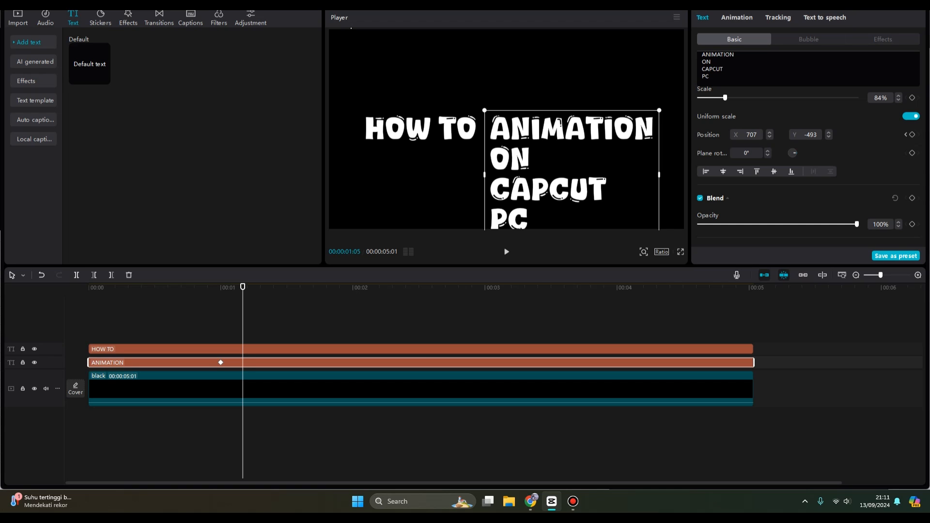
pyautogui.moveTo(571, 175); pyautogui.dragTo(572, 146)
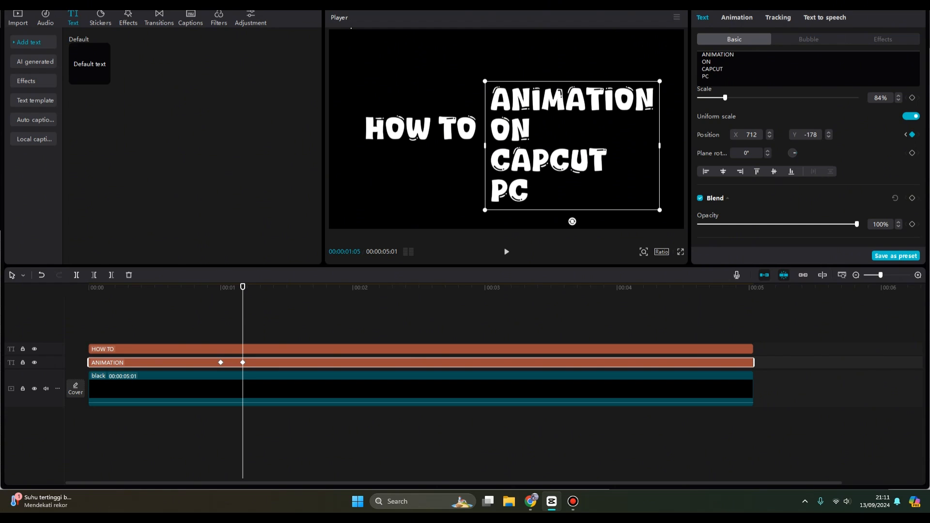
pyautogui.moveTo(747, 134); pyautogui.dragTo(758, 135)
pyautogui.write('707')
pyautogui.press('Return')
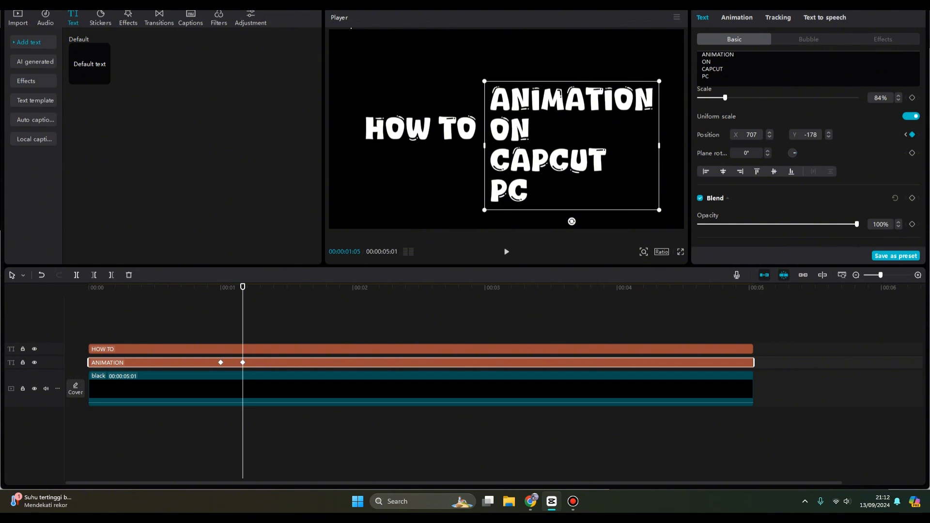
# - At 00:00:01:10, raise the four-line text to about Y 163 so CAPCUT lines up with HOW TO, with X at 707
pyautogui.press('Right')
pyautogui.press('Right')
pyautogui.press('Right')
pyautogui.press('Right')
pyautogui.press('Right')
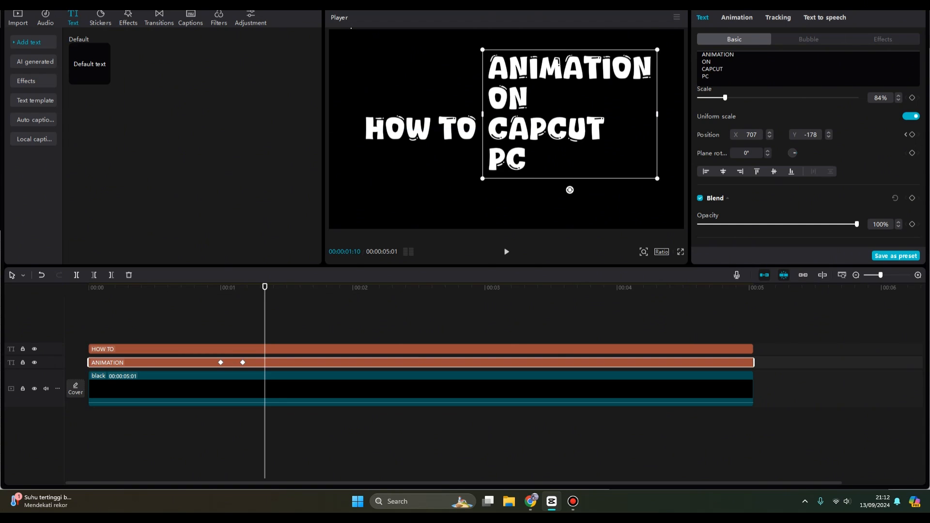
pyautogui.moveTo(571, 146); pyautogui.dragTo(570, 114)
pyautogui.click(751, 134)
pyautogui.write('707')
pyautogui.press('Return')
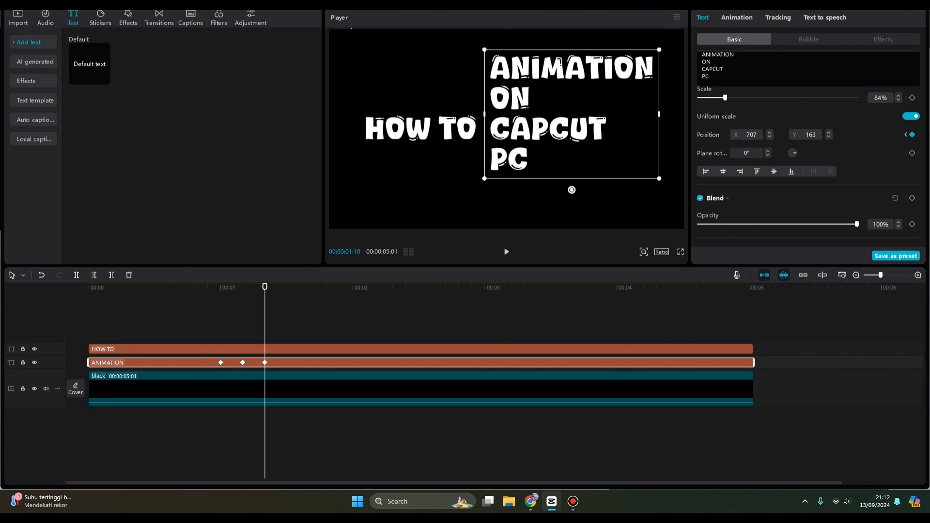
# - At 00:00:01:15, raise the four-line text to about Y 499 so PC lines up with HOW TO, with X at 707
pyautogui.press('Right')
pyautogui.press('Right')
pyautogui.press('Right')
pyautogui.press('Right')
pyautogui.press('Right')
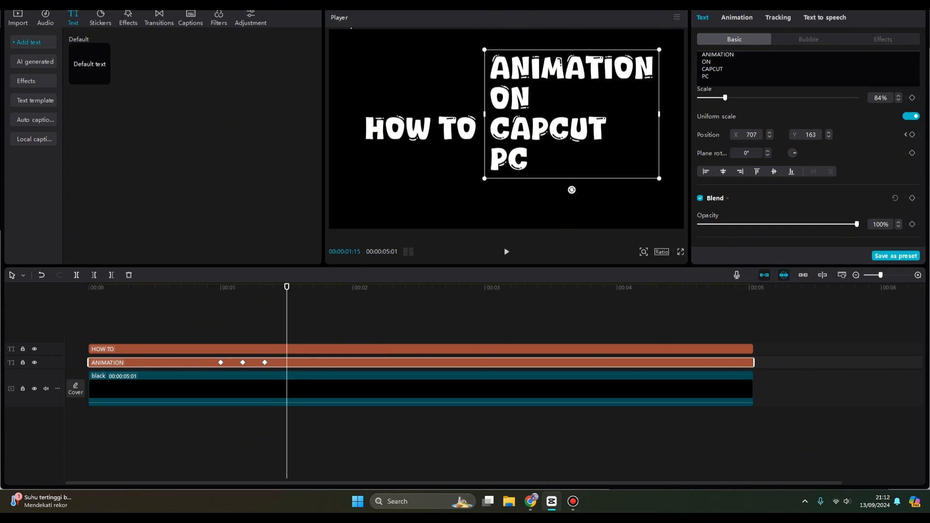
pyautogui.moveTo(572, 114); pyautogui.dragTo(572, 83)
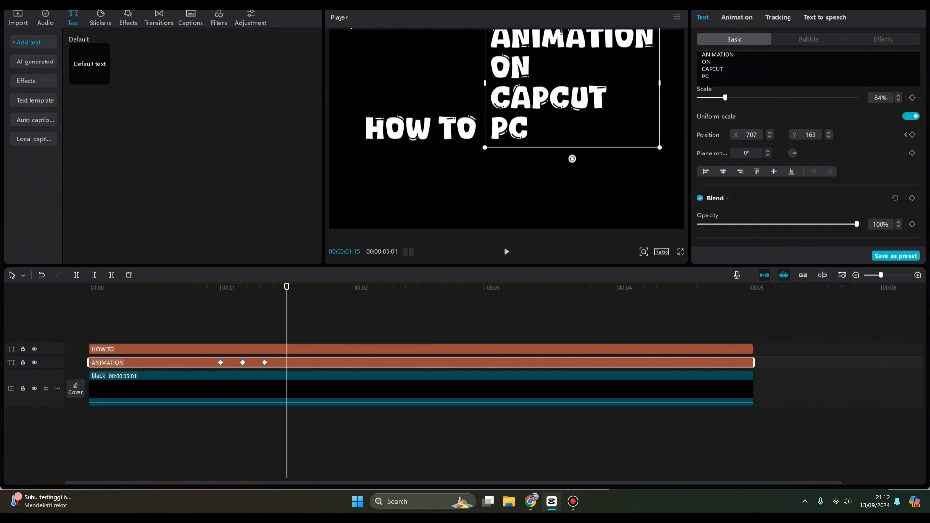
pyautogui.click(751, 135)
pyautogui.write('707')
pyautogui.press('Return')
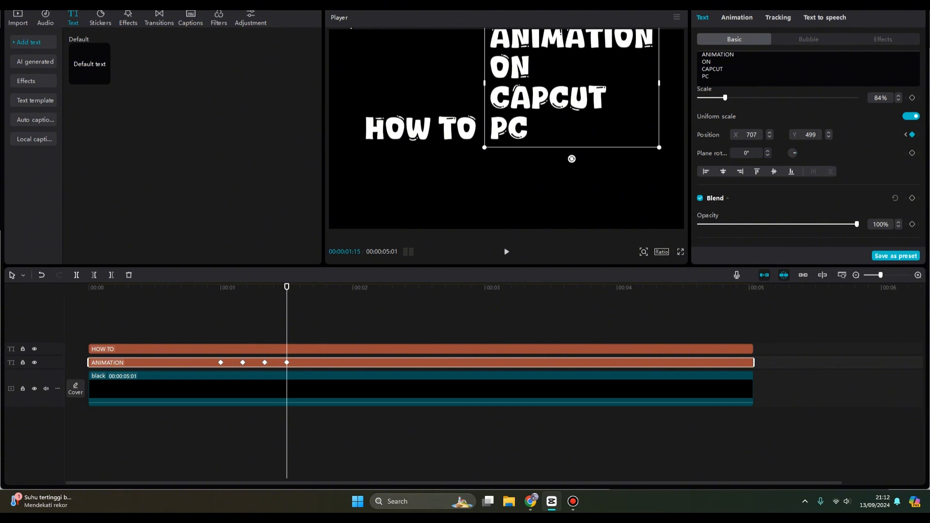
# - Play back the scrolling text from near the start of the timeline to check the keyframe timing
pyautogui.moveTo(287, 287); pyautogui.dragTo(155, 287)
pyautogui.click(485, 318)
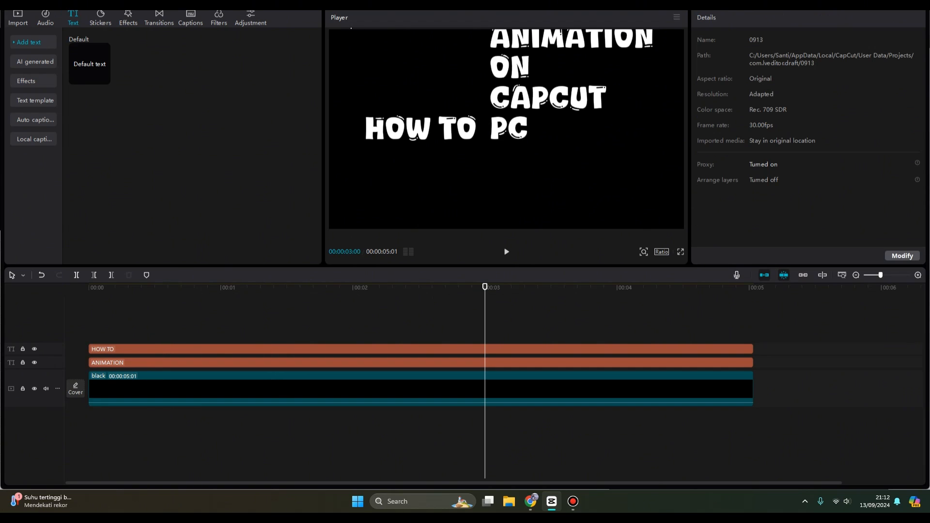
pyautogui.moveTo(485, 287); pyautogui.dragTo(88, 287)
pyautogui.press('space')
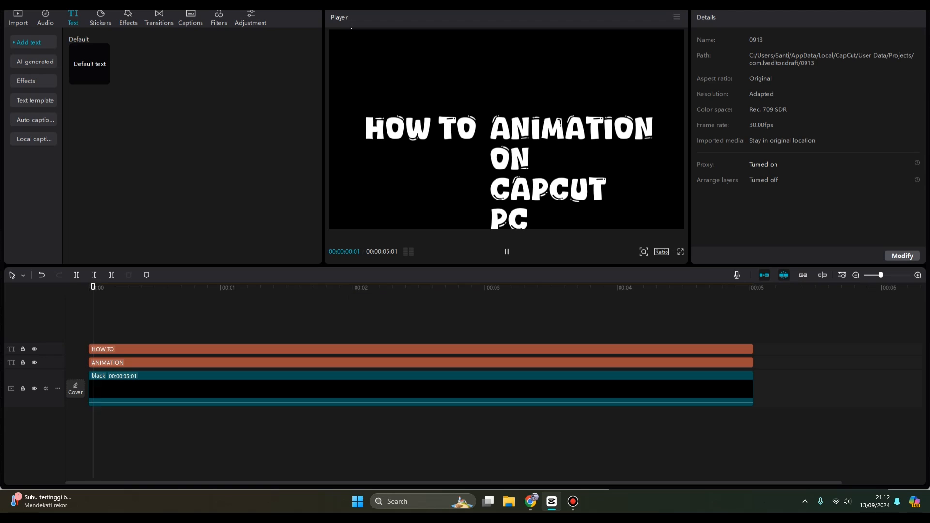
pyautogui.click(204, 362)
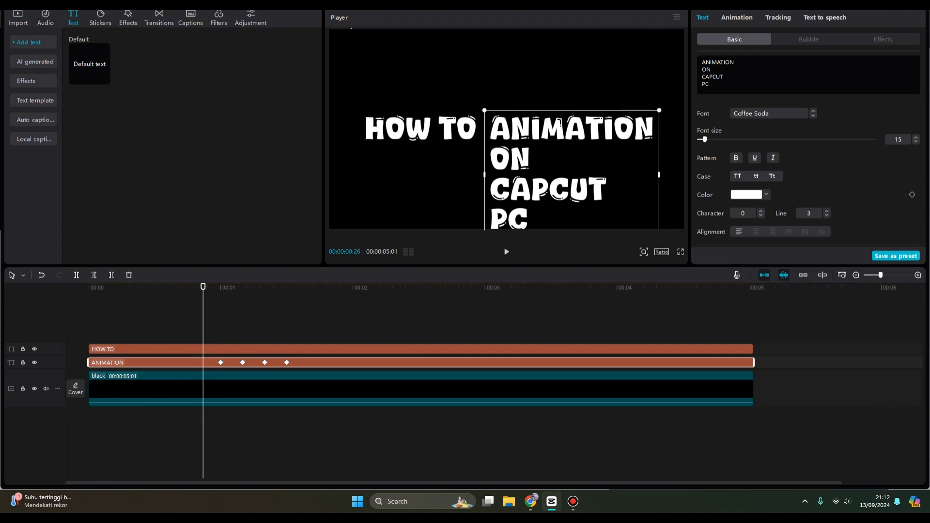
pyautogui.press('space')
pyautogui.press('space')
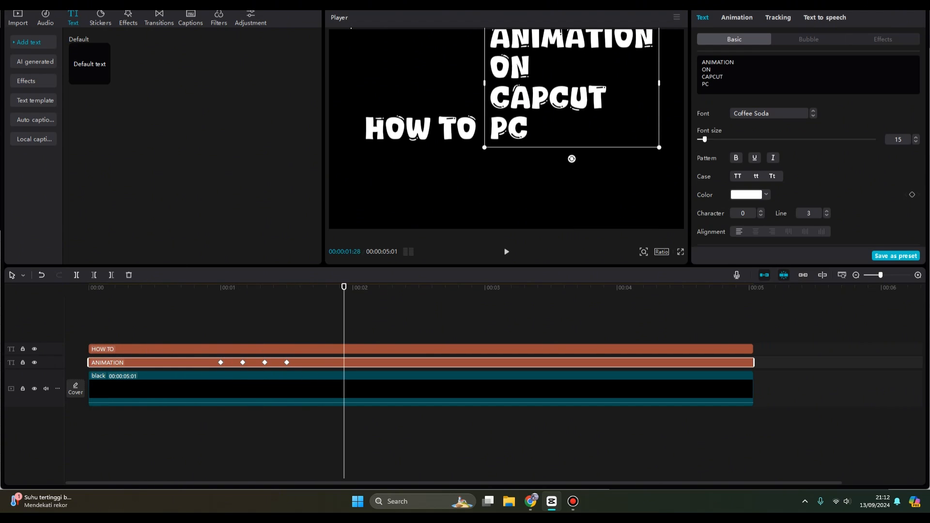
pyautogui.moveTo(347, 287); pyautogui.dragTo(182, 287)
pyautogui.press('space')
pyautogui.press('space')
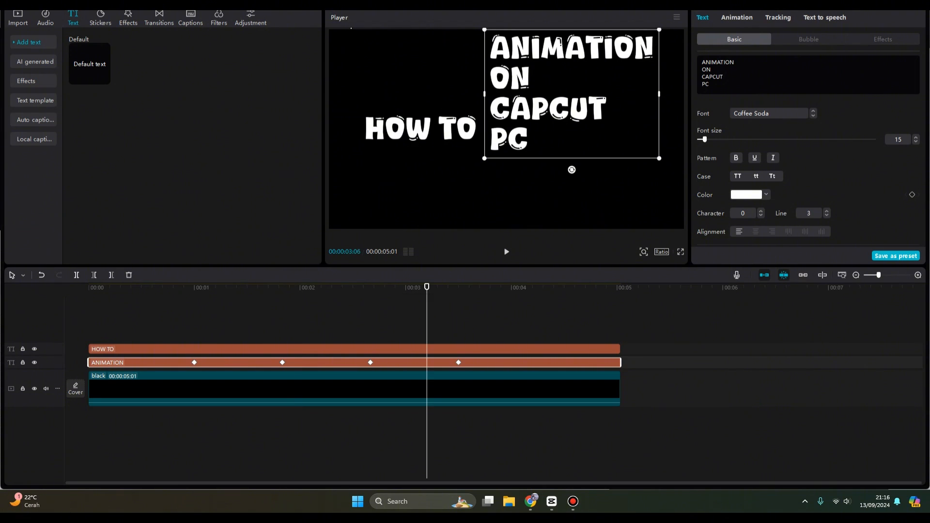
# - Replay the four-line text animation from about 00:00:00:04 to check the motion with the wider keyframe spacing
pyautogui.moveTo(426, 287); pyautogui.dragTo(120, 287)
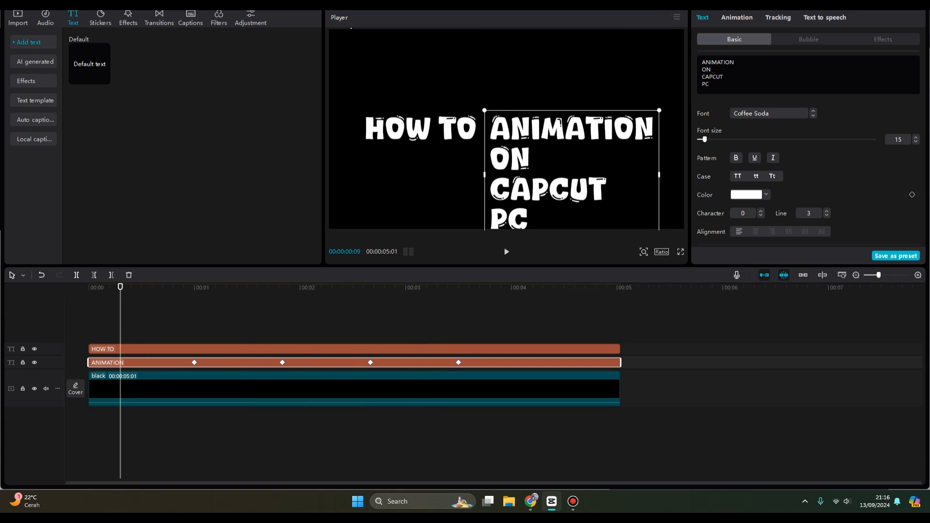
pyautogui.click(473, 431)
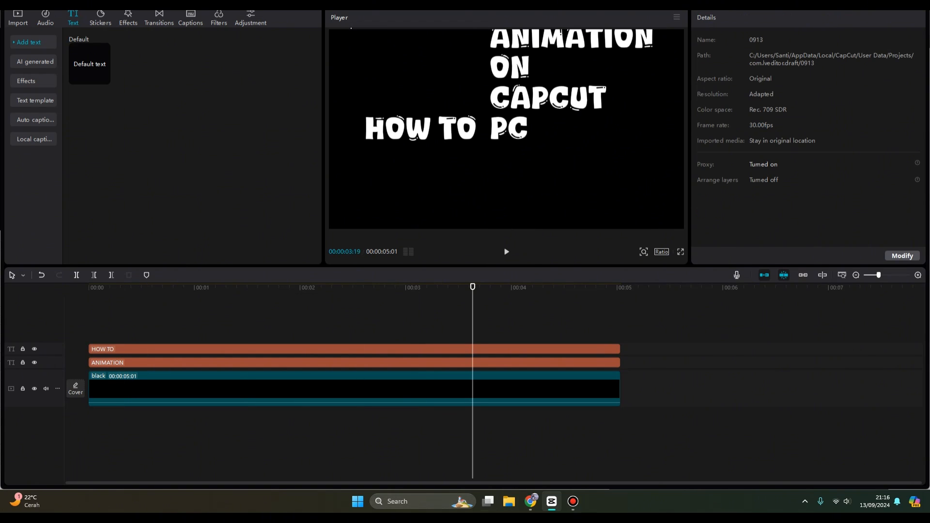
pyautogui.moveTo(473, 287); pyautogui.dragTo(103, 287)
pyautogui.click(140, 362)
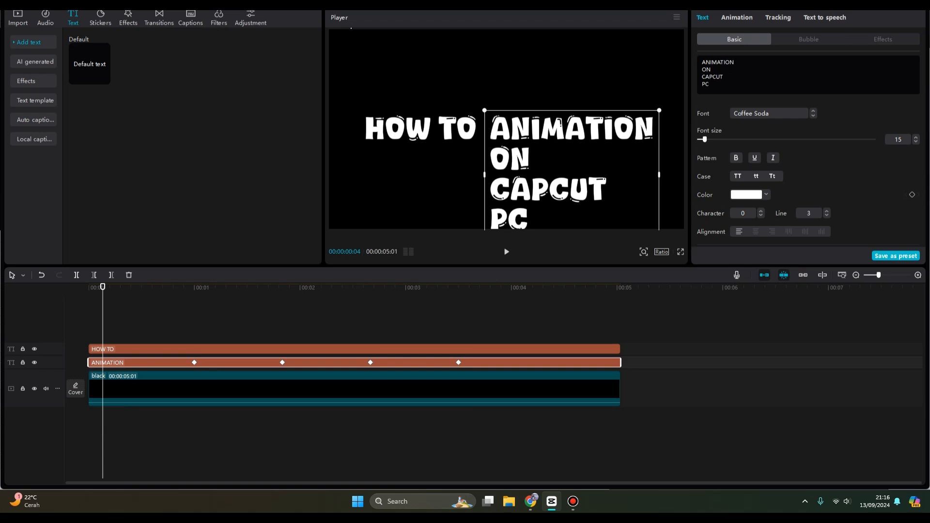
pyautogui.press('space')
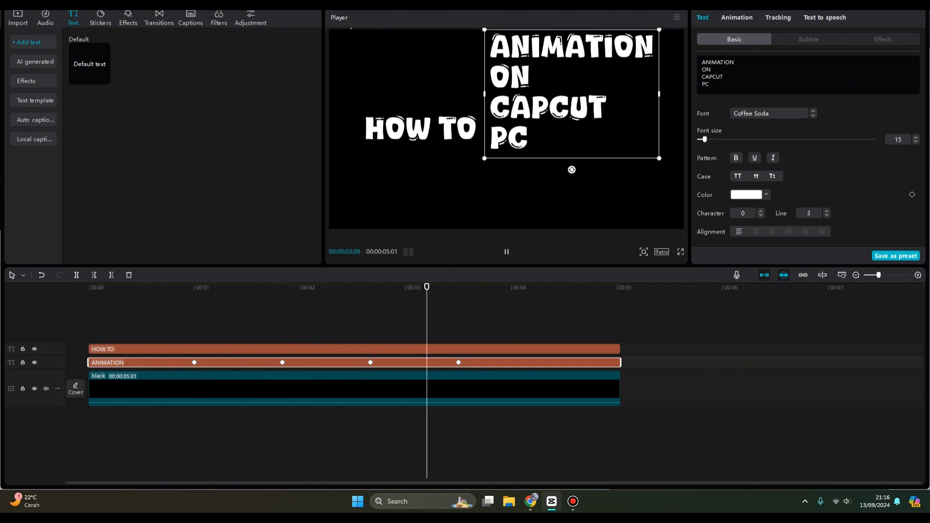
pyautogui.press('space')
pyautogui.click(501, 431)
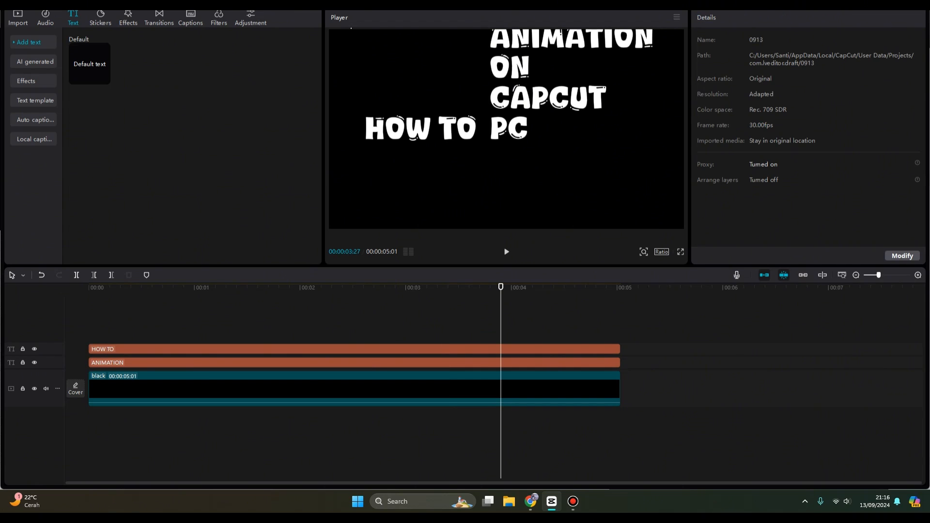
# - Convert the keyframed four-line text clip into a compound clip
pyautogui.click(191, 363)
pyautogui.rightClick(191, 363)
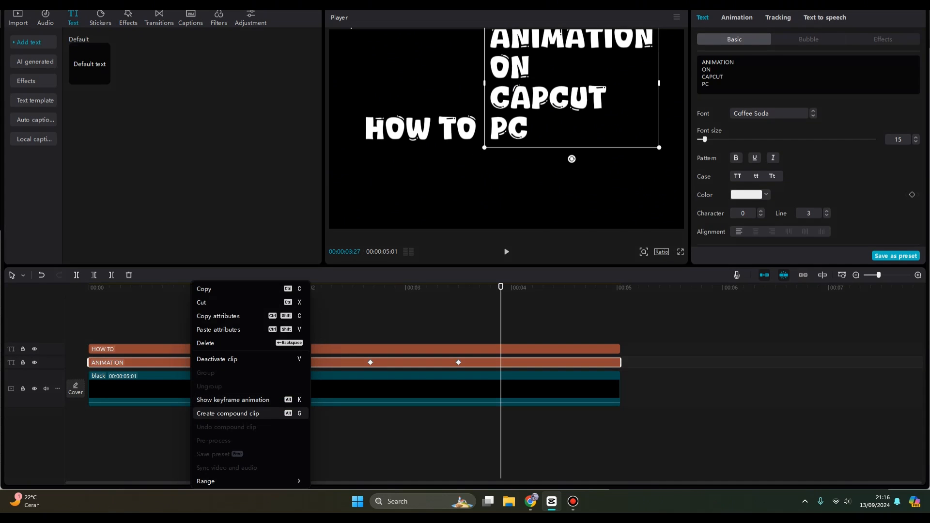
pyautogui.click(228, 413)
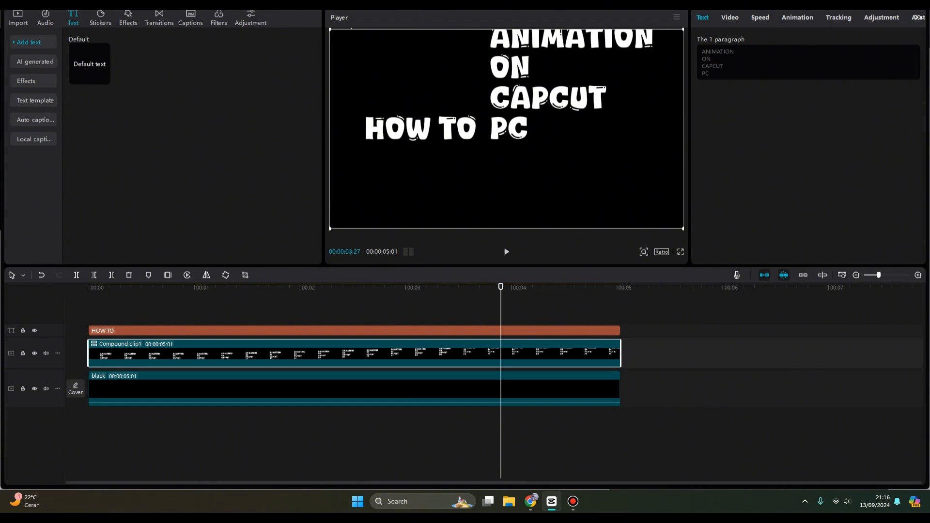
# - Apply a Rectangle mask to the compound clip near the start of the timeline, where ANIMATION lines up with HOW TO
pyautogui.click(416, 387)
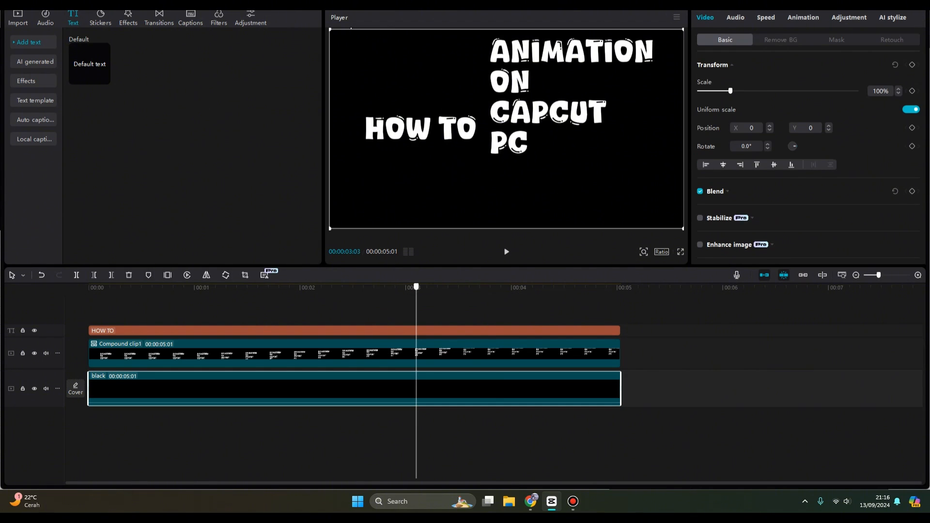
pyautogui.moveTo(416, 286); pyautogui.dragTo(120, 286)
pyautogui.click(124, 354)
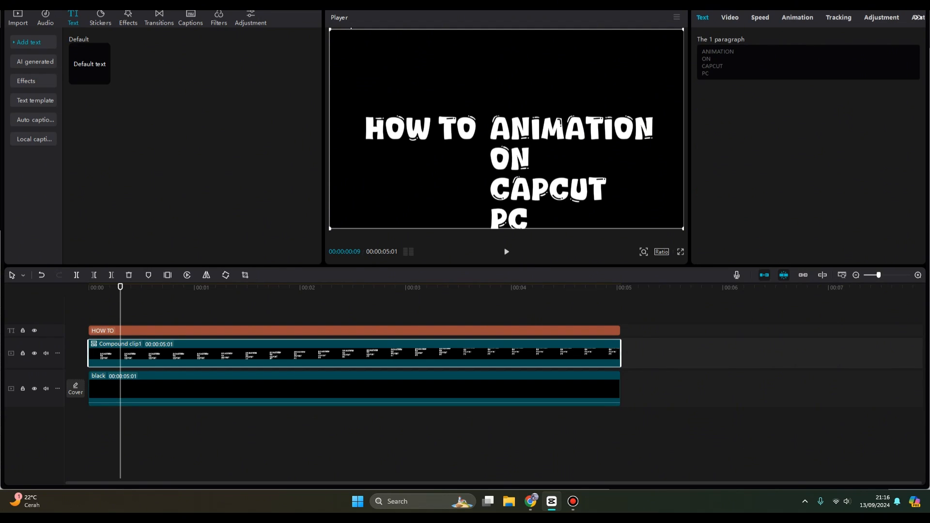
pyautogui.click(729, 17)
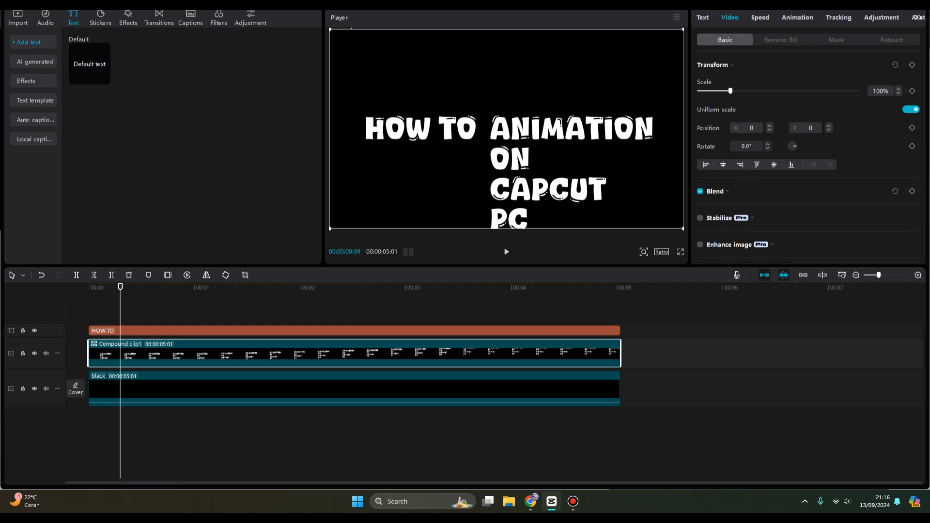
pyautogui.click(836, 40)
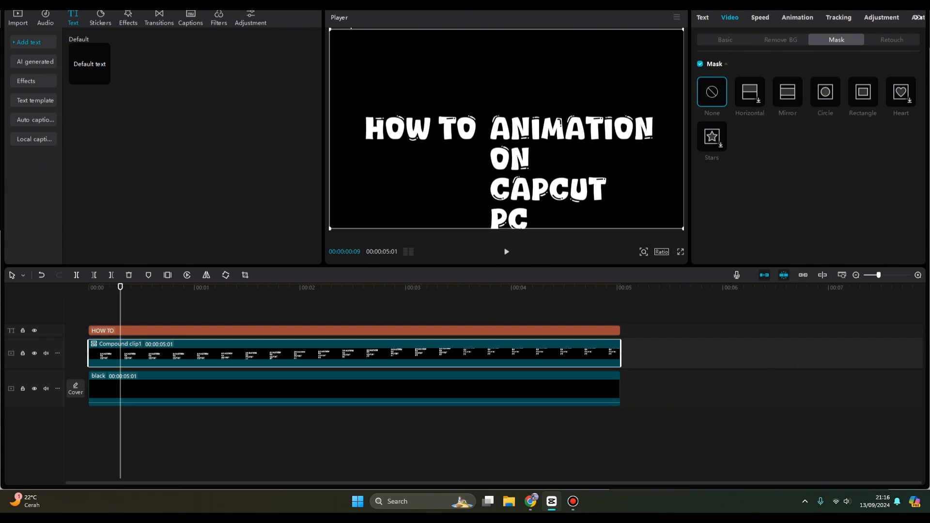
pyautogui.click(863, 92)
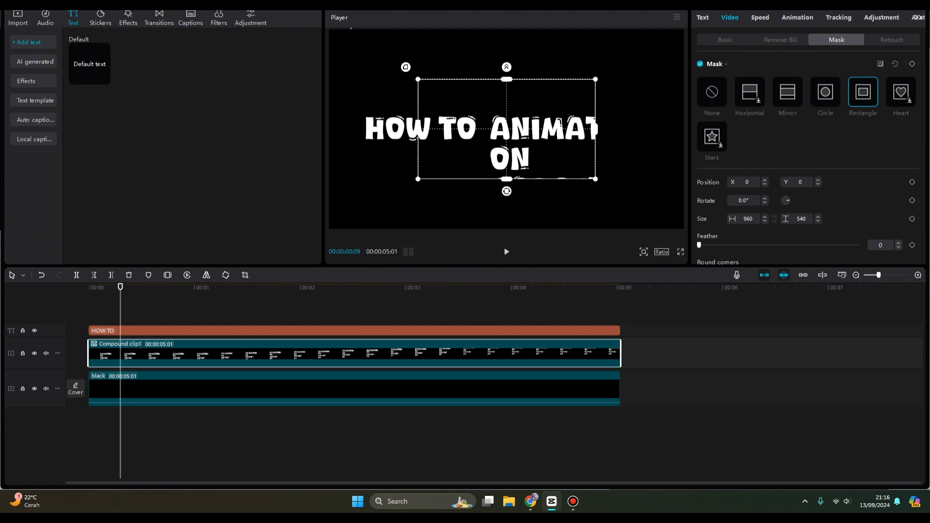
# - Fit the rectangle mask around the word ANIMATION, at about X 346, Y 0 and about 923 by 163 in size
pyautogui.moveTo(507, 129); pyautogui.dragTo(572, 155)
pyautogui.moveTo(572, 206)
pyautogui.mouseDown()
pyautogui.moveTo(572, 170)
pyautogui.moveTo(572, 198)
pyautogui.mouseUp()
pyautogui.moveTo(573, 155); pyautogui.dragTo(571, 101)
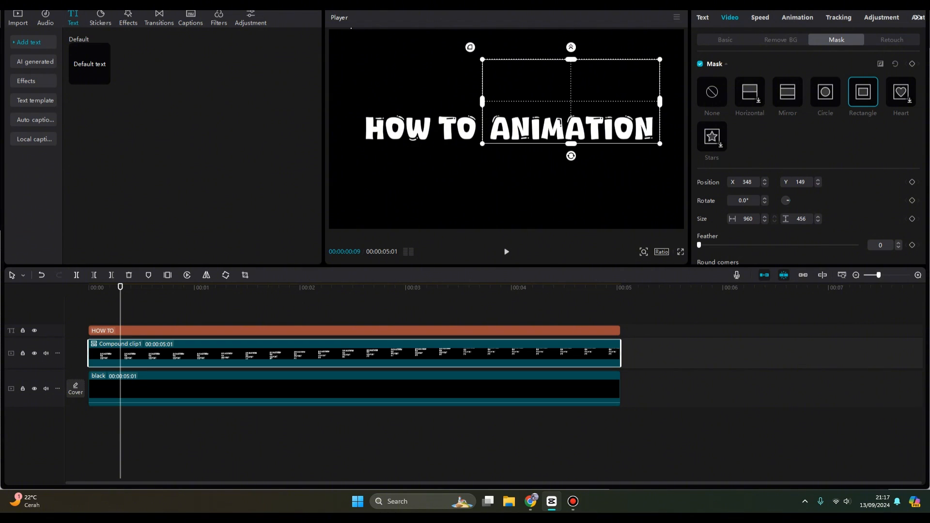
pyautogui.moveTo(571, 144)
pyautogui.mouseDown()
pyautogui.moveTo(571, 115)
pyautogui.moveTo(571, 143)
pyautogui.moveTo(571, 130)
pyautogui.mouseUp()
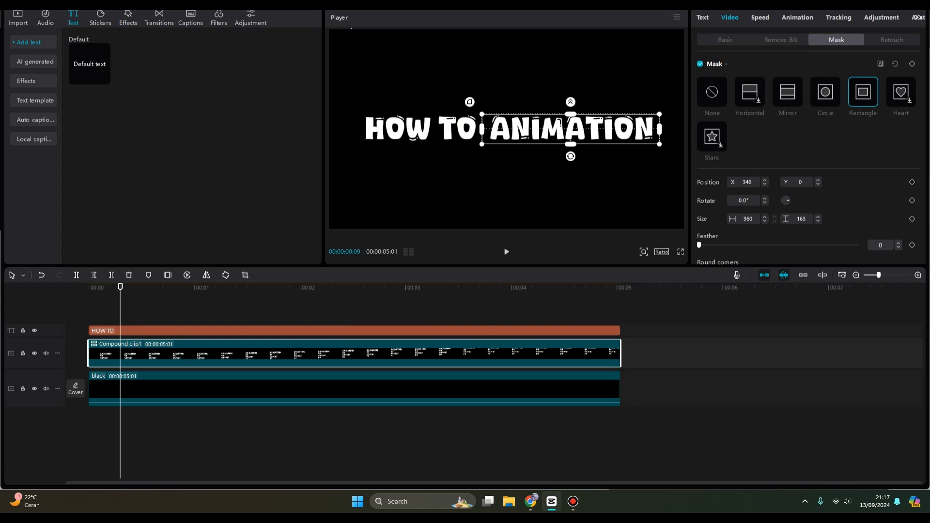
pyautogui.moveTo(482, 129); pyautogui.dragTo(485, 129)
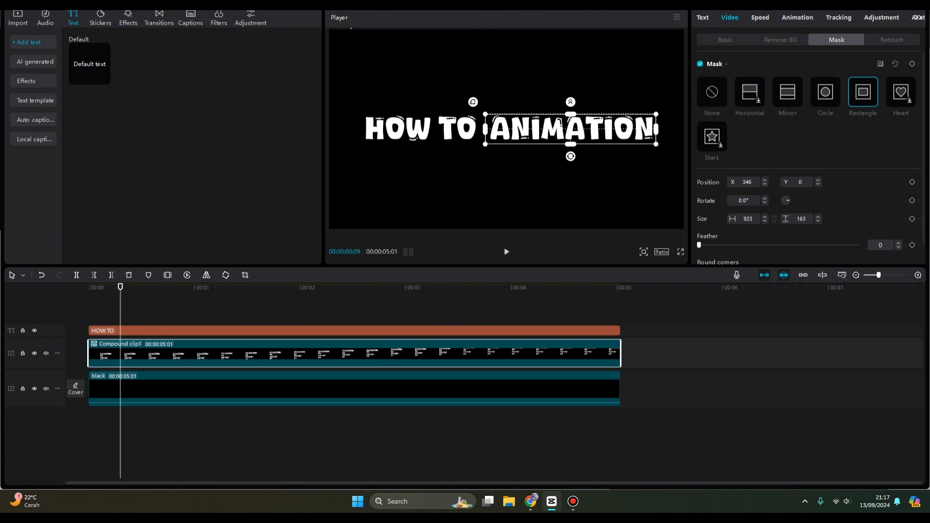
# - Change the HOW TO text color to bright pure red
pyautogui.click(539, 310)
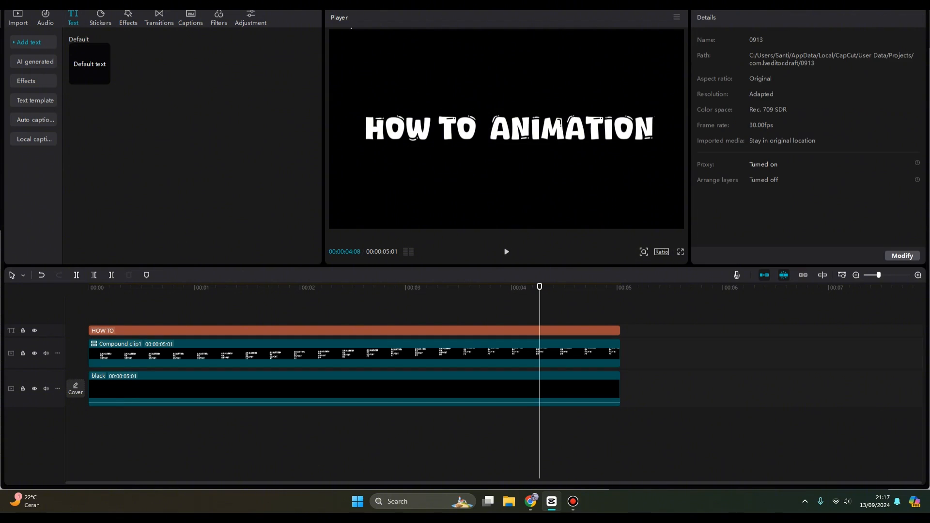
pyautogui.click(539, 331)
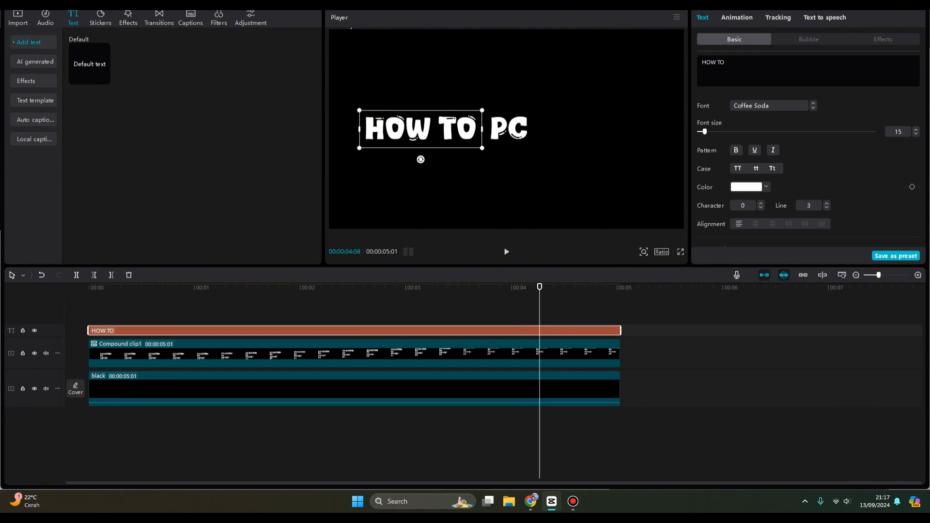
pyautogui.moveTo(539, 287); pyautogui.dragTo(96, 287)
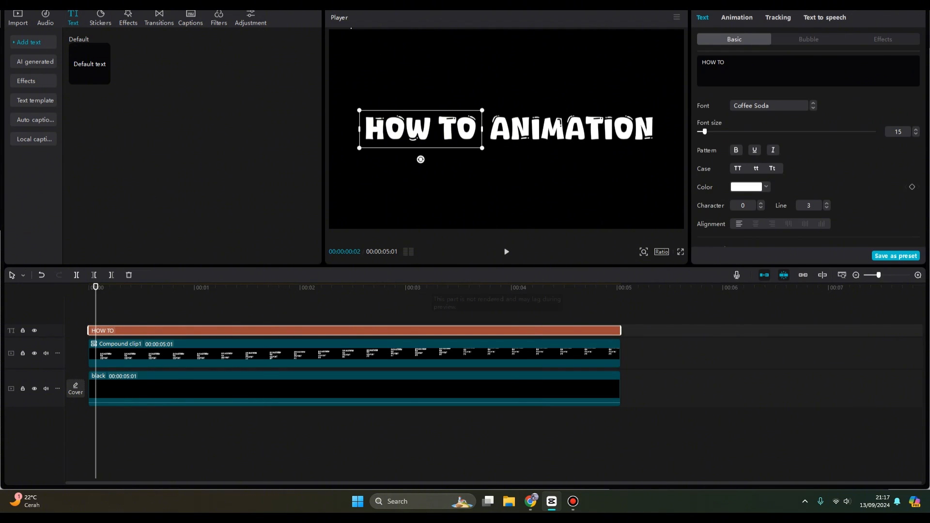
pyautogui.click(753, 187)
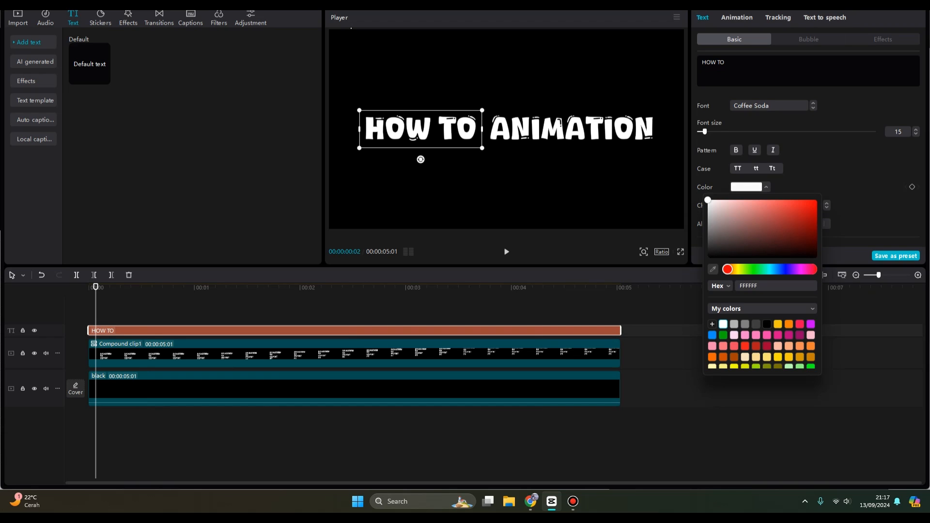
pyautogui.click(781, 218)
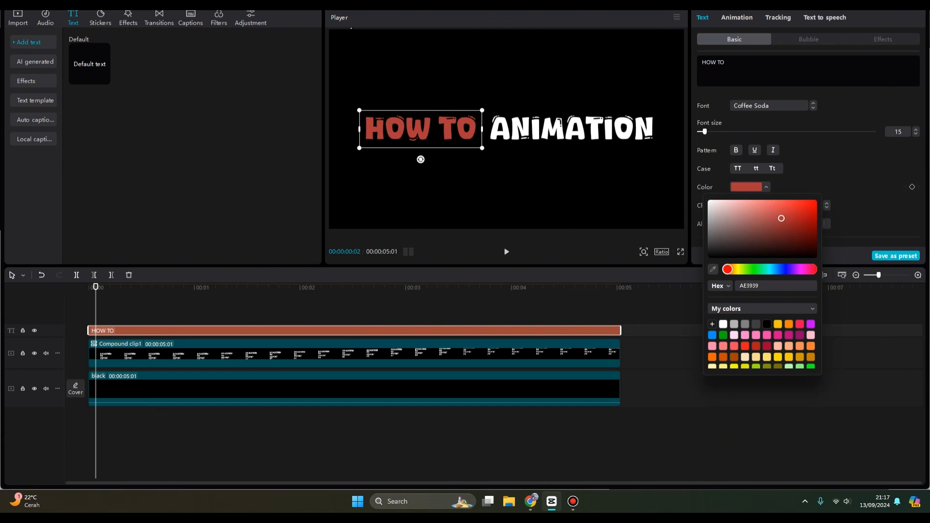
pyautogui.moveTo(781, 218); pyautogui.dragTo(817, 200)
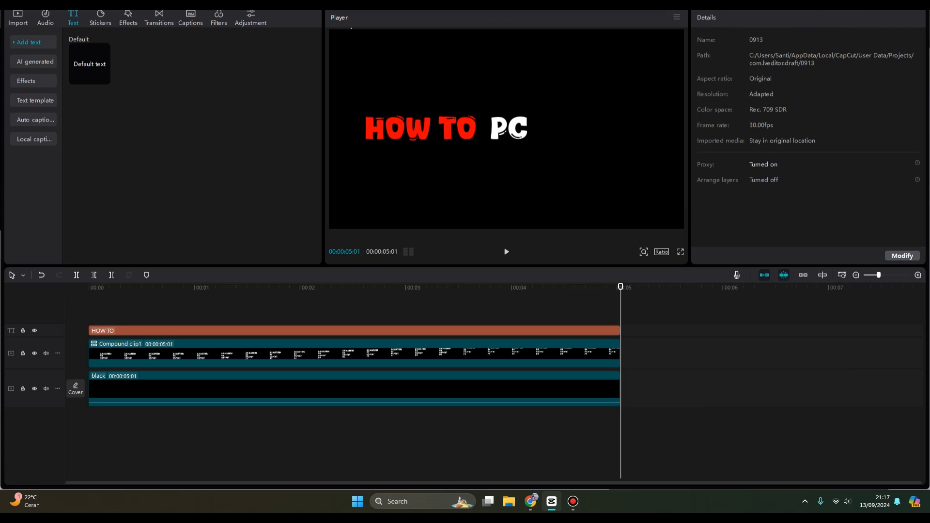
# - Play the masked scrolling text animation from the start to review the words changing beside the red HOW TO
pyautogui.moveTo(621, 287); pyautogui.dragTo(89, 287)
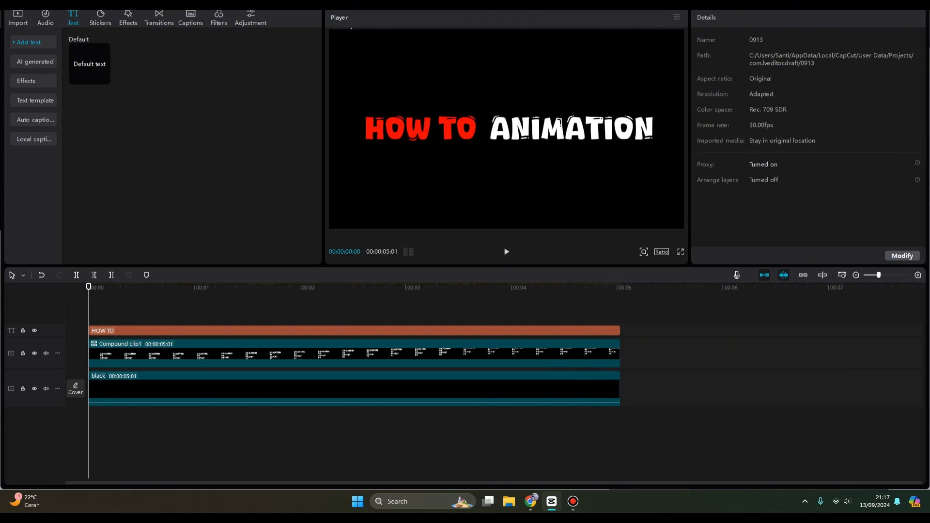
pyautogui.press('space')
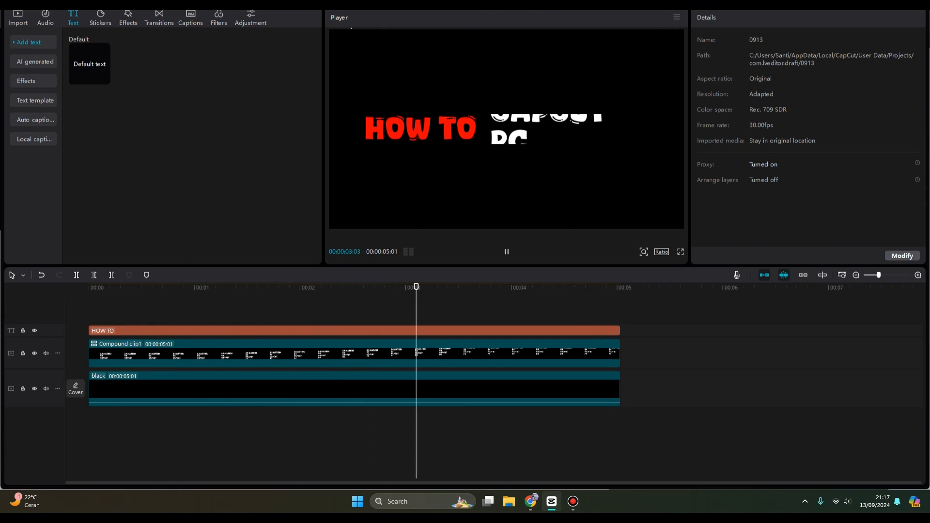
pyautogui.press('space')
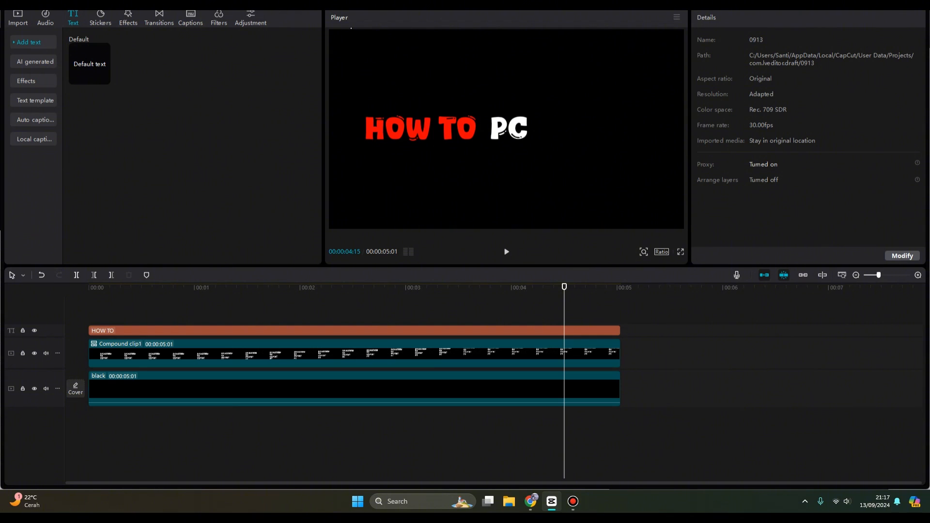
pyautogui.moveTo(564, 287); pyautogui.dragTo(131, 287)
pyautogui.click(506, 252)
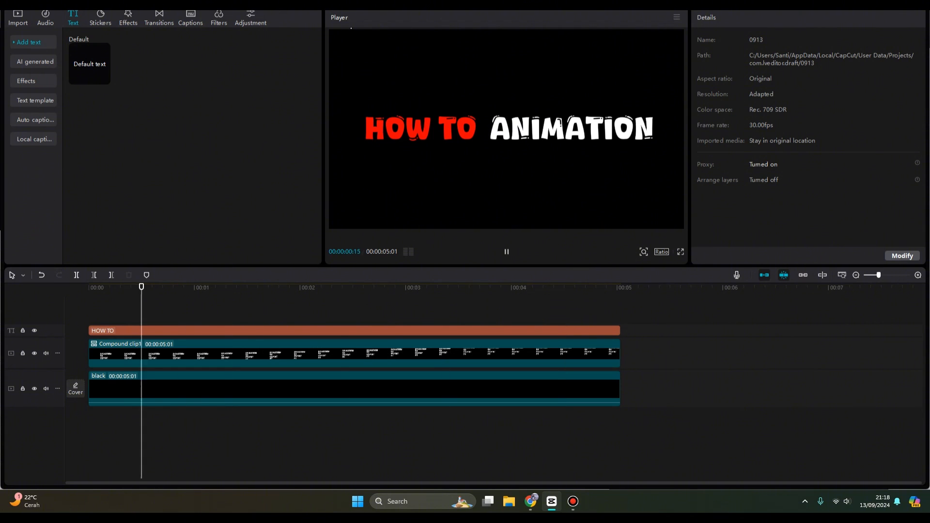